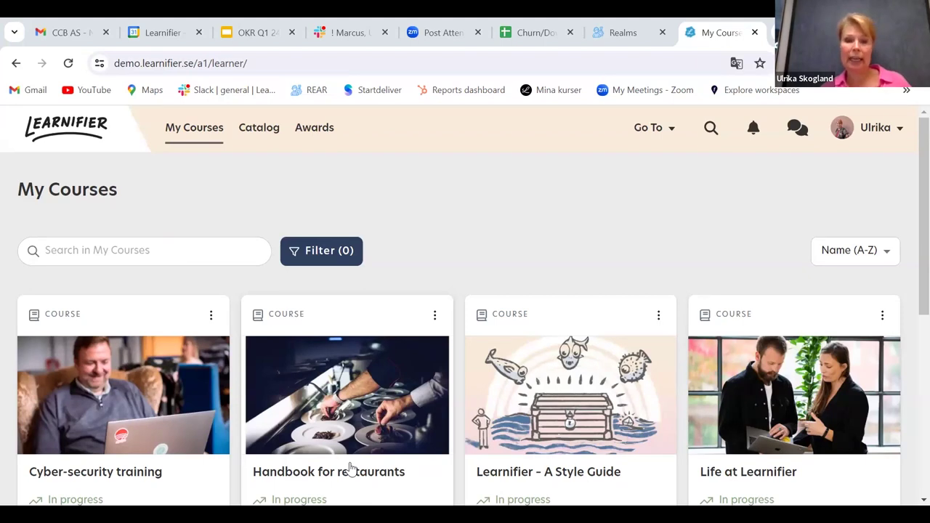
Open the Handbook for restaurants course and go to its project administration overview.
click(351, 467)
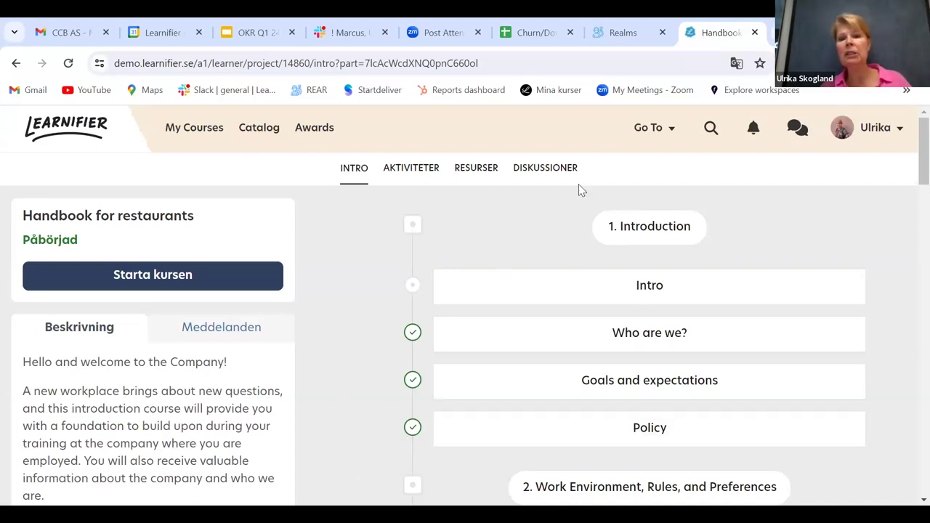
click(666, 133)
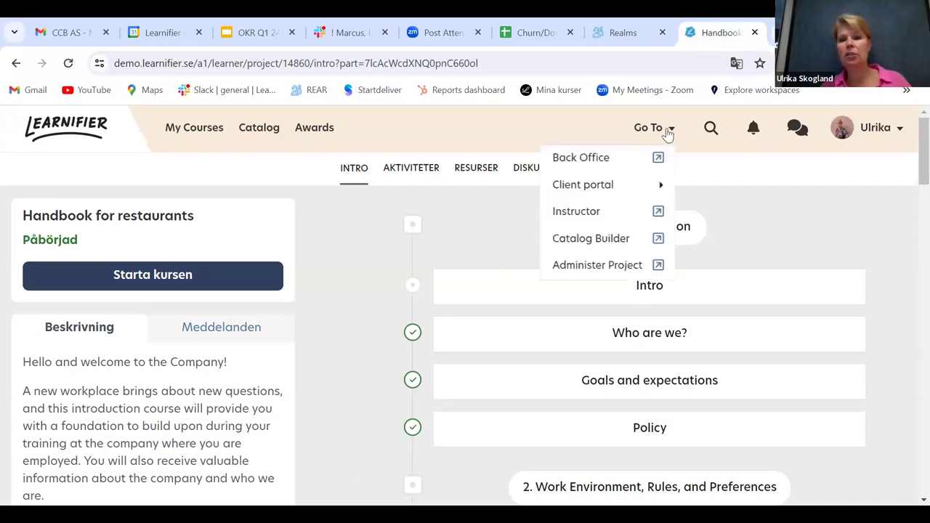
click(619, 267)
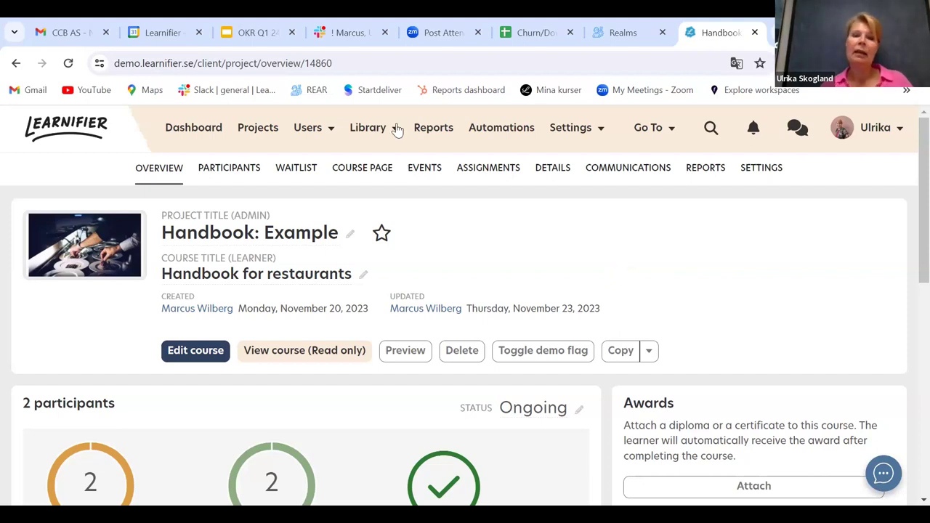
Open the Sustainability (copy) certificate from the Awards folder of the materials library for editing.
click(377, 138)
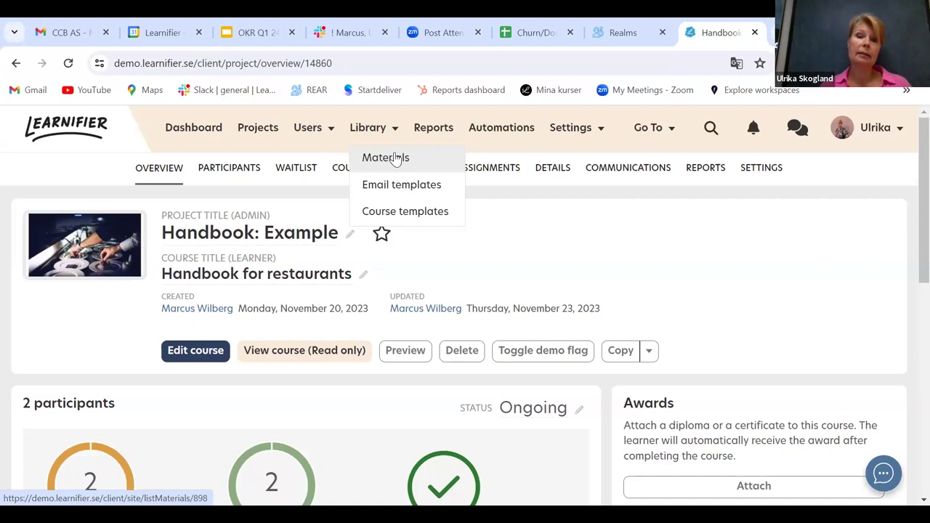
click(386, 158)
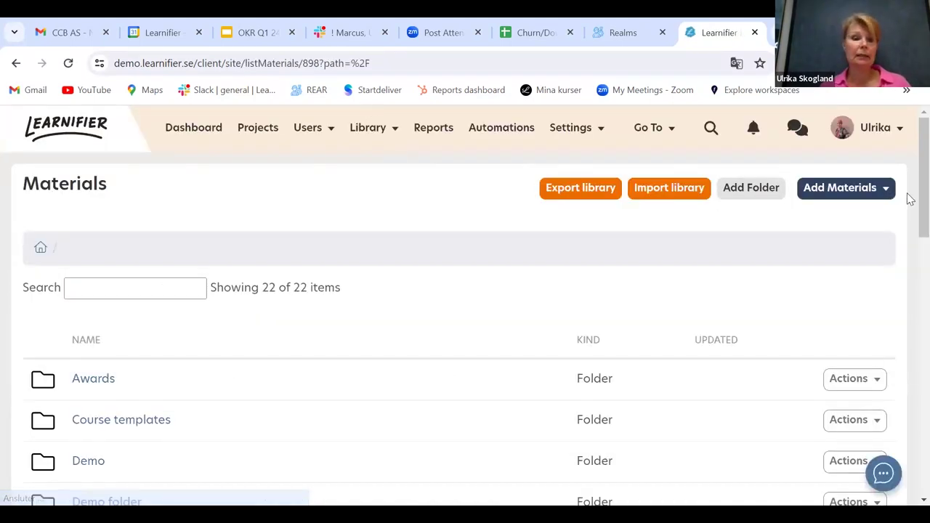
click(91, 378)
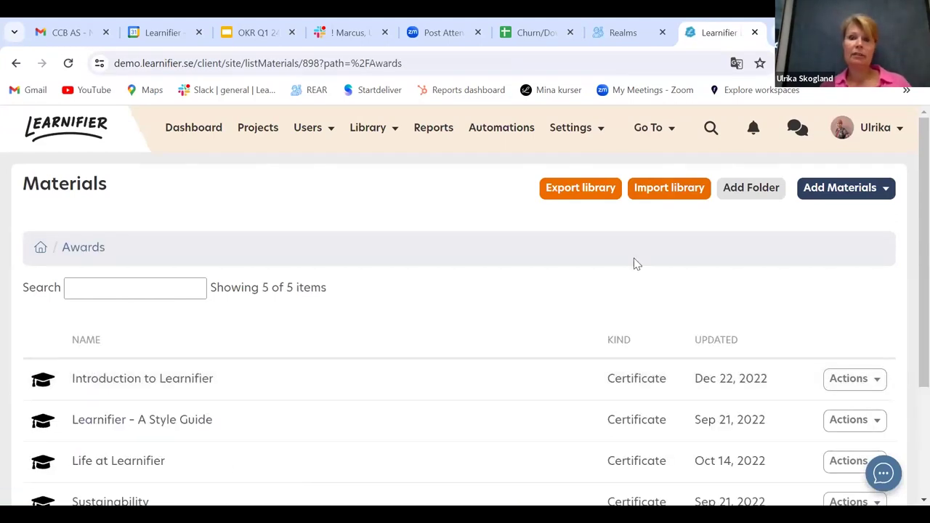
scroll(908, 135, down, 3)
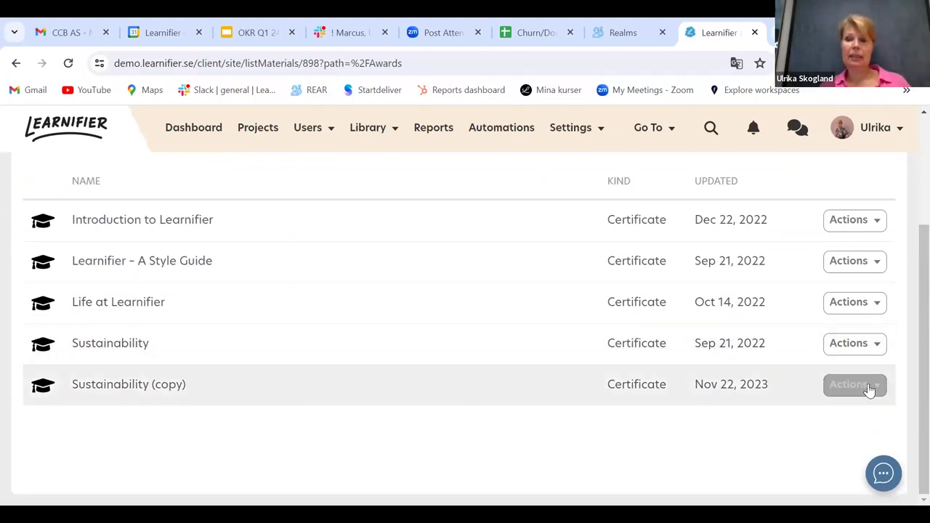
click(870, 389)
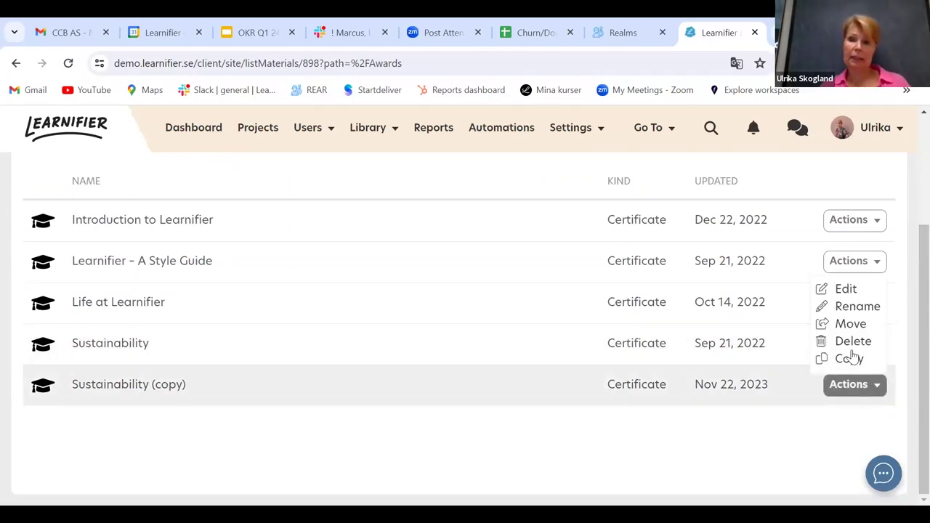
click(846, 290)
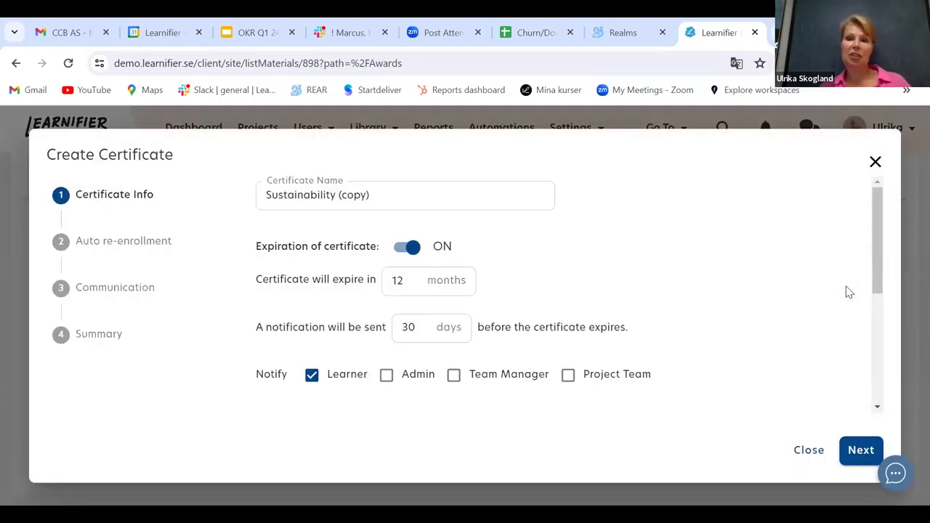
Rename the certificate as "Handbook in restaurant".
drag(382, 199, 119, 202)
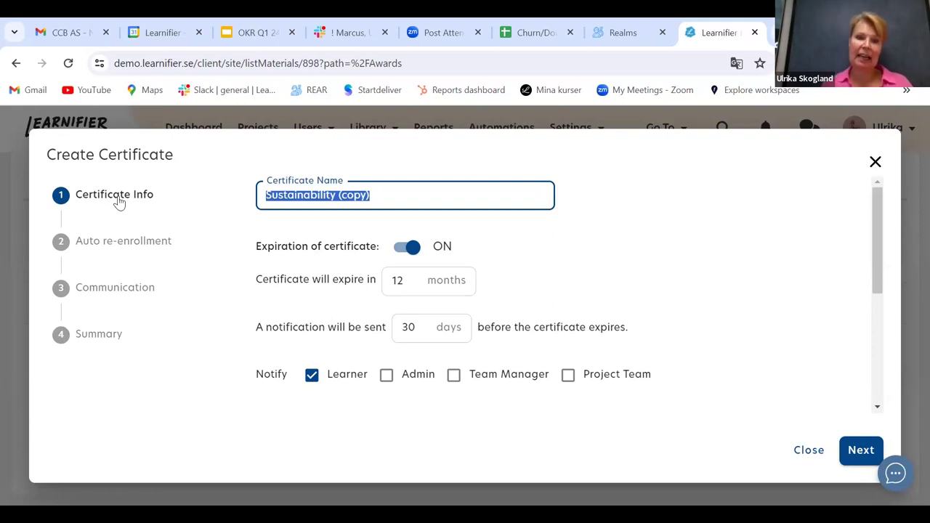
text(Ha)
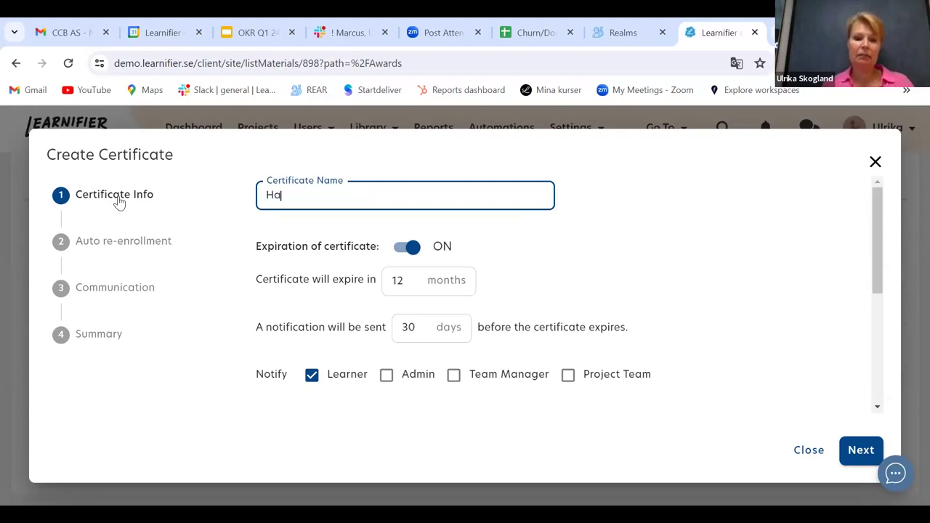
text(ndbook in restaurant)
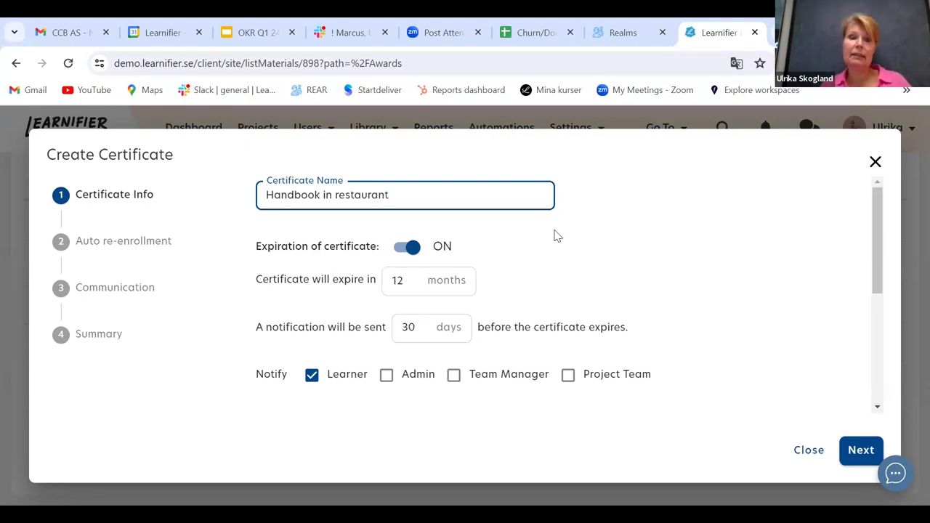
Set the certificate to expire in 9 months.
click(417, 287)
click(417, 287)
click(416, 287)
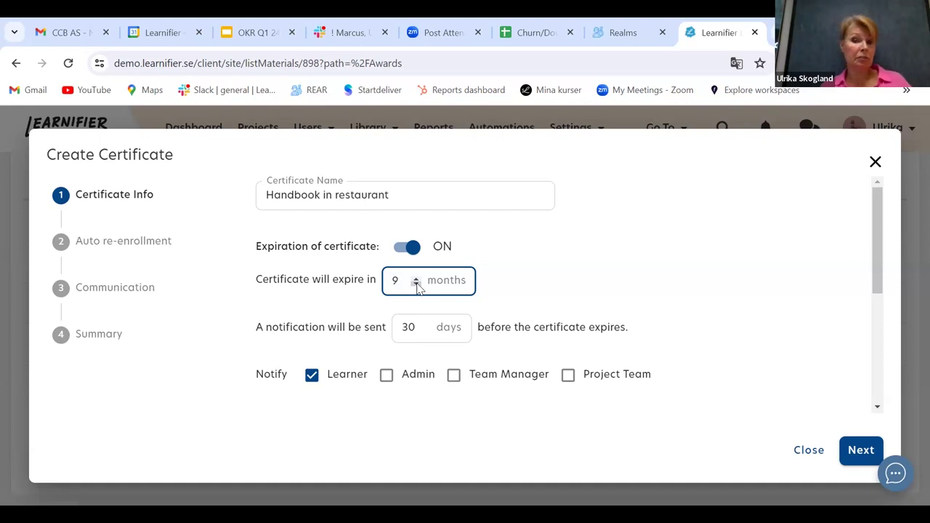
Set the expiry notification to 20 days before the certificate expires and include the Team Manager among those notified.
click(425, 331)
click(426, 333)
click(428, 333)
click(428, 334)
click(428, 333)
click(428, 333)
click(428, 334)
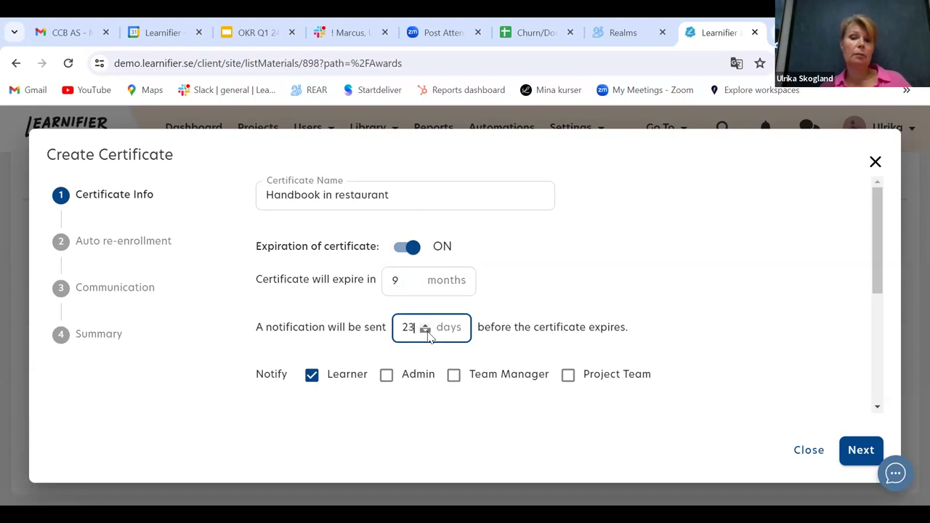
click(428, 333)
click(428, 334)
click(428, 334)
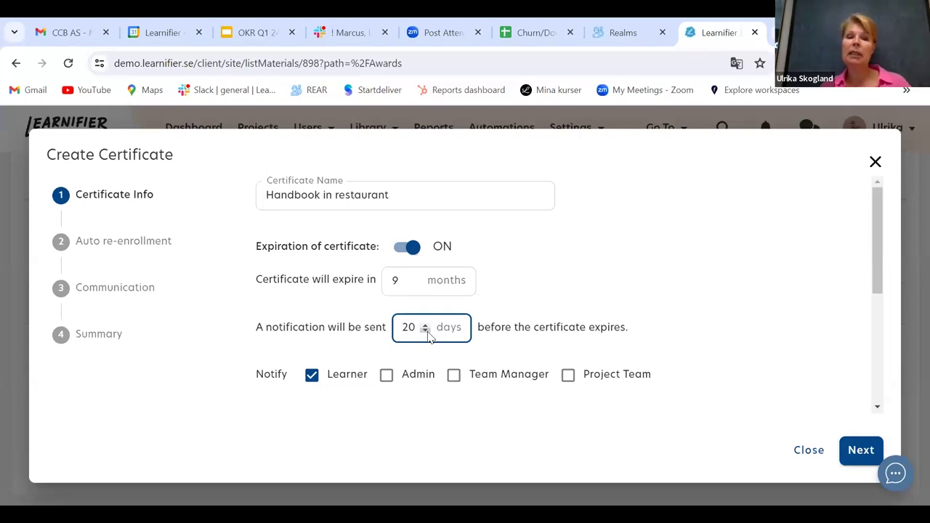
click(455, 378)
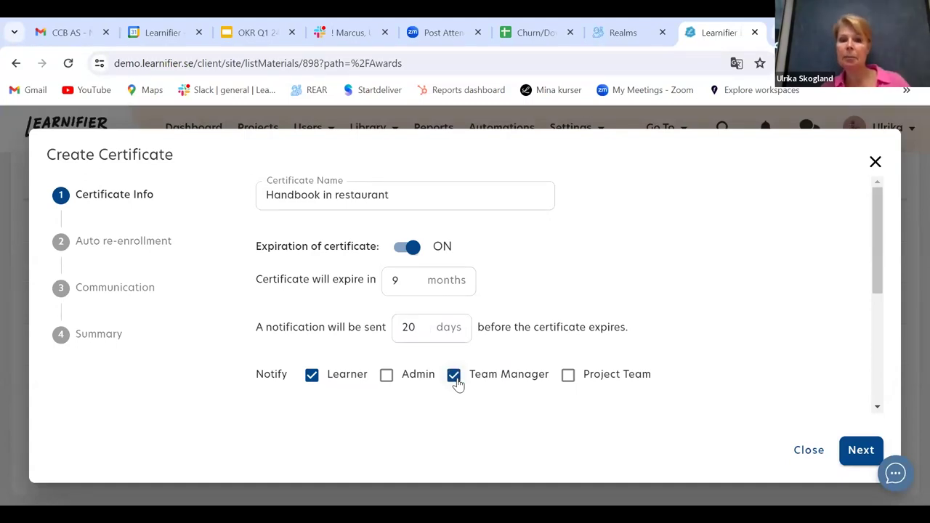
Turn on auto re-enrollment for the certificate and choose Handbook: Example as the re-enrollment course.
click(135, 240)
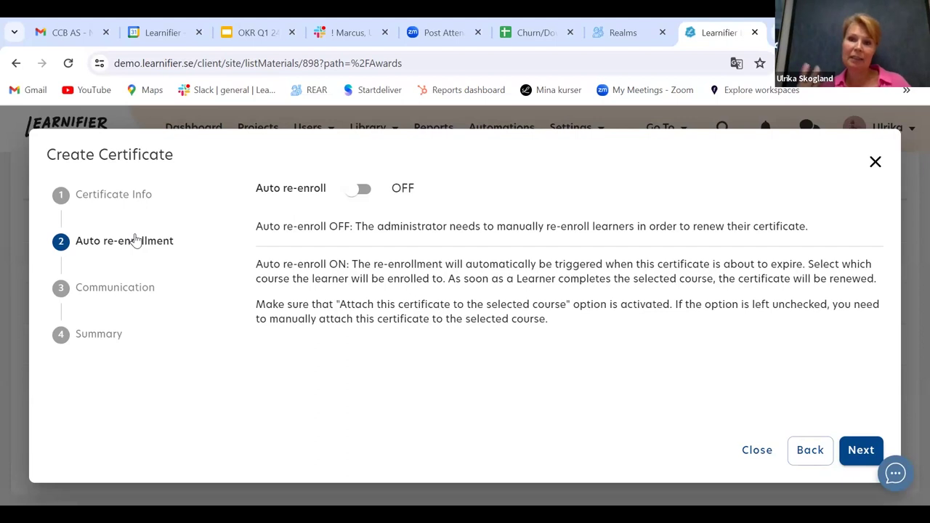
click(367, 189)
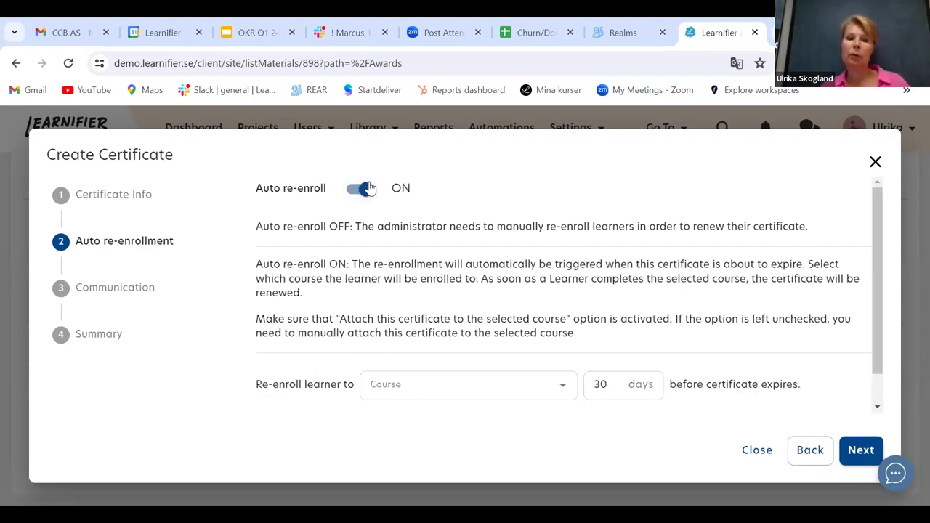
click(545, 383)
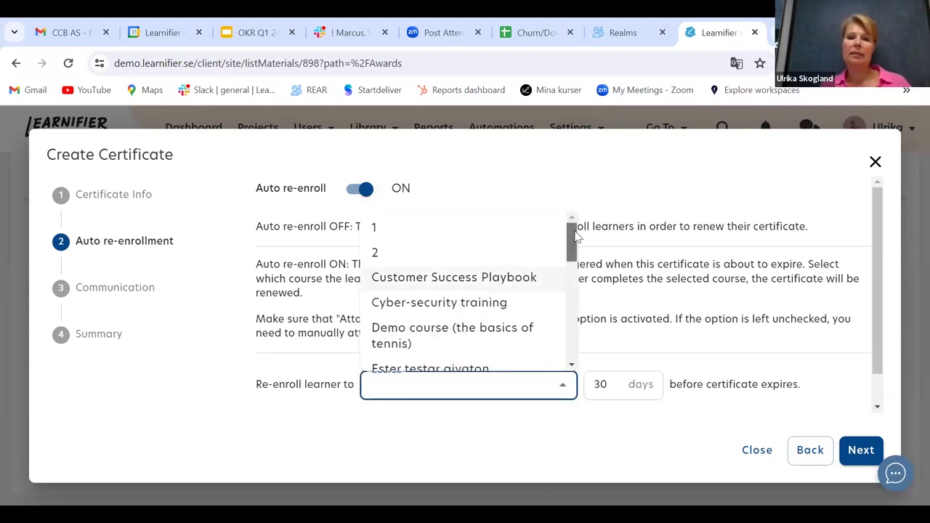
scroll(553, 247, down, 2)
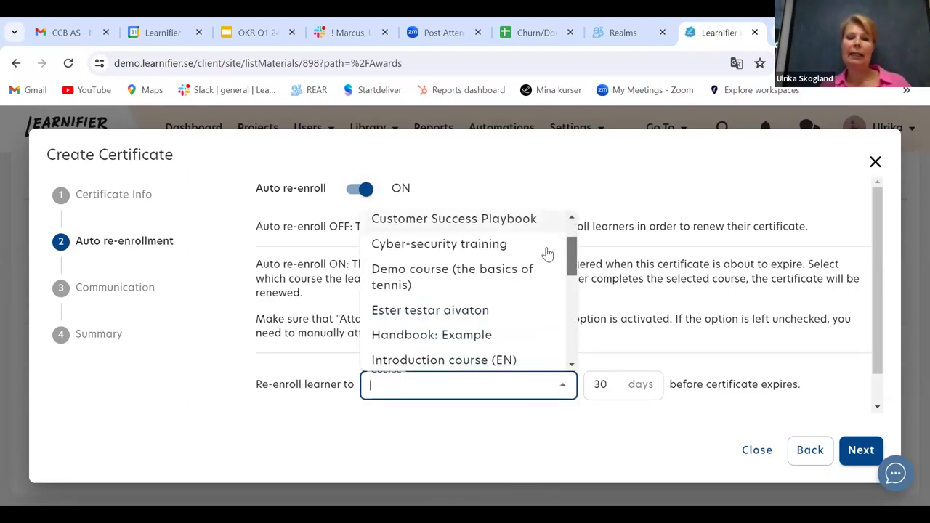
click(444, 336)
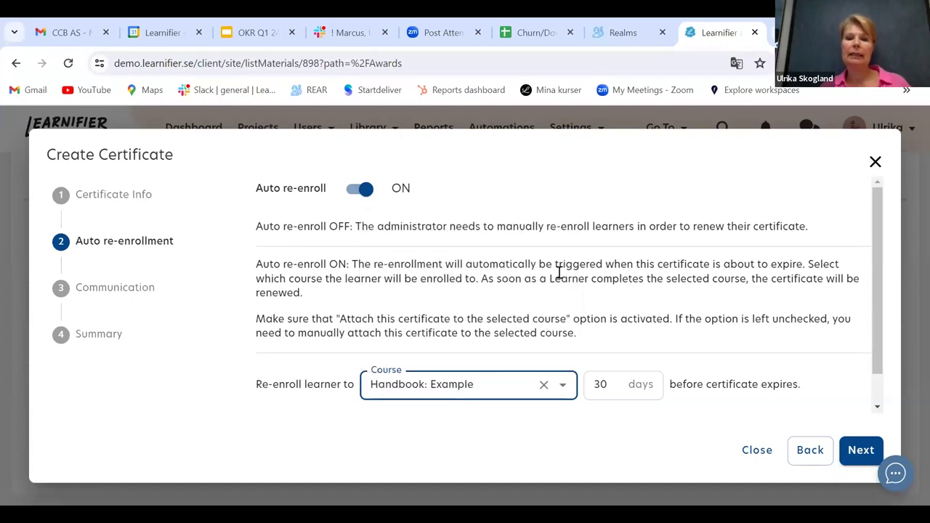
Set learners to be re-enrolled 20 days before the certificate expires.
click(619, 388)
click(619, 389)
click(618, 389)
click(618, 389)
click(619, 389)
click(618, 388)
click(618, 389)
click(619, 389)
click(618, 388)
click(619, 389)
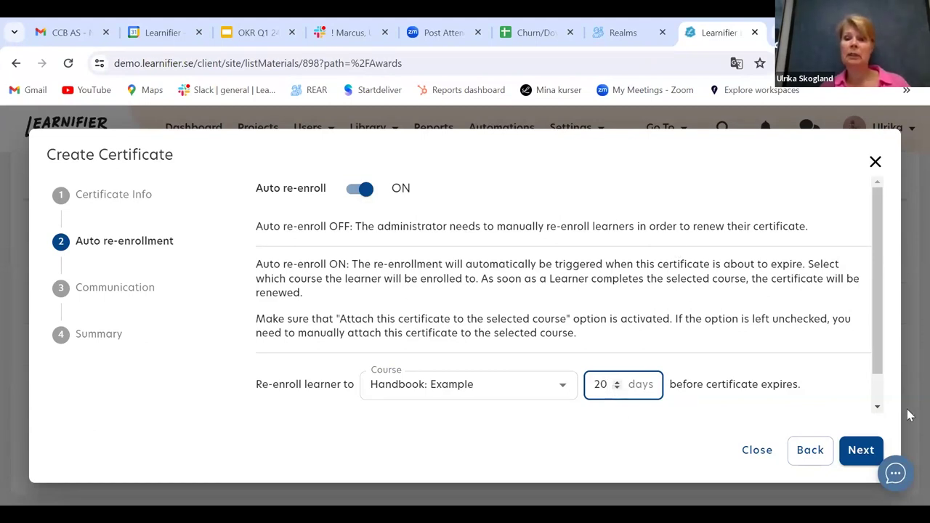
Create a new custom notification for the certificate and name it "Please re-enroll".
click(857, 460)
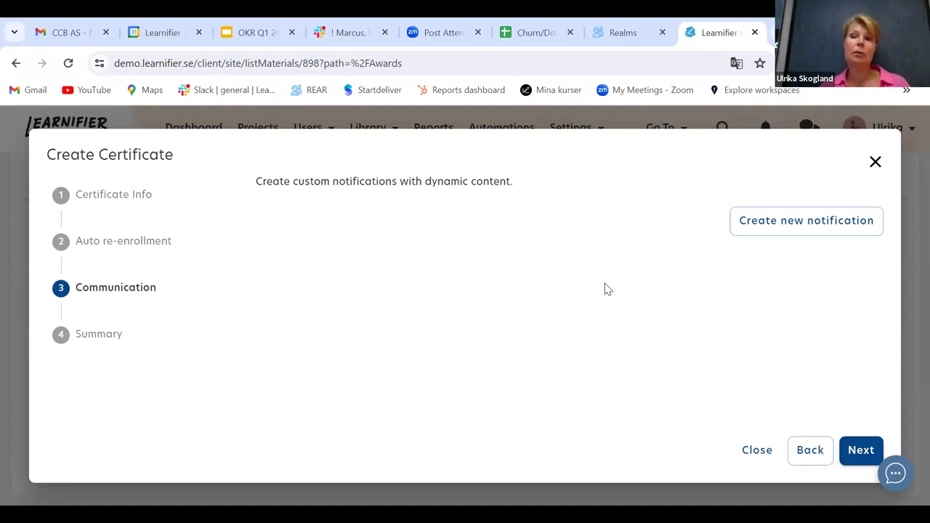
click(822, 222)
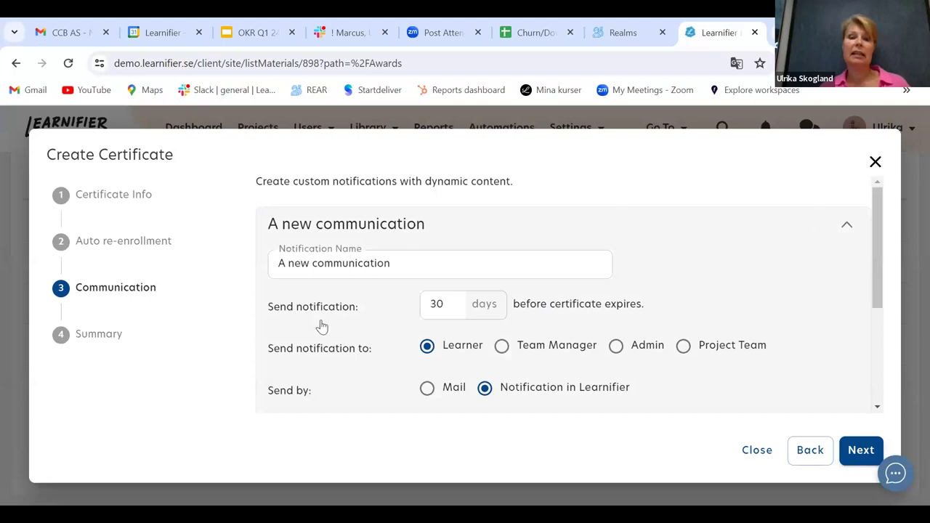
drag(417, 266, 189, 259)
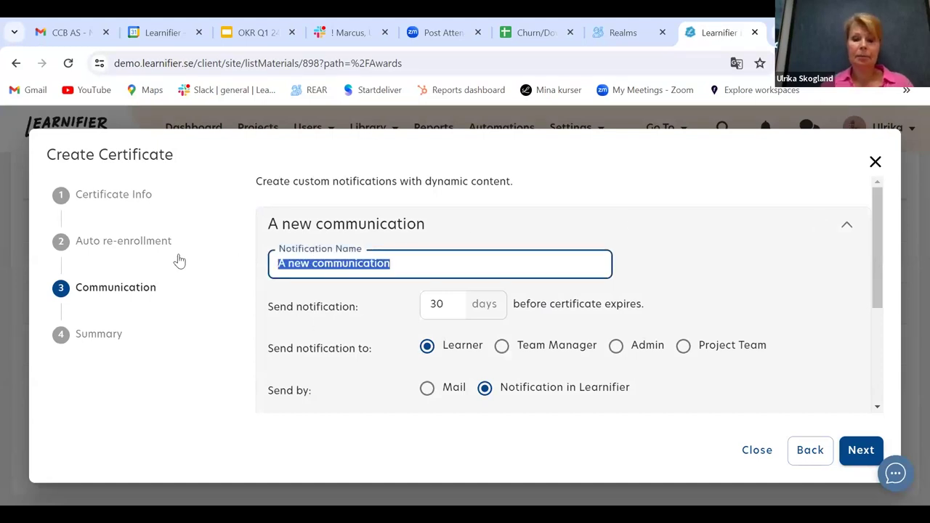
text(Please re-enroll)
Set the notification to be sent by mail 20 days before the certificate expires, and save the certificate.
click(454, 304)
key(BackSpace)
key(BackSpace)
text(20)
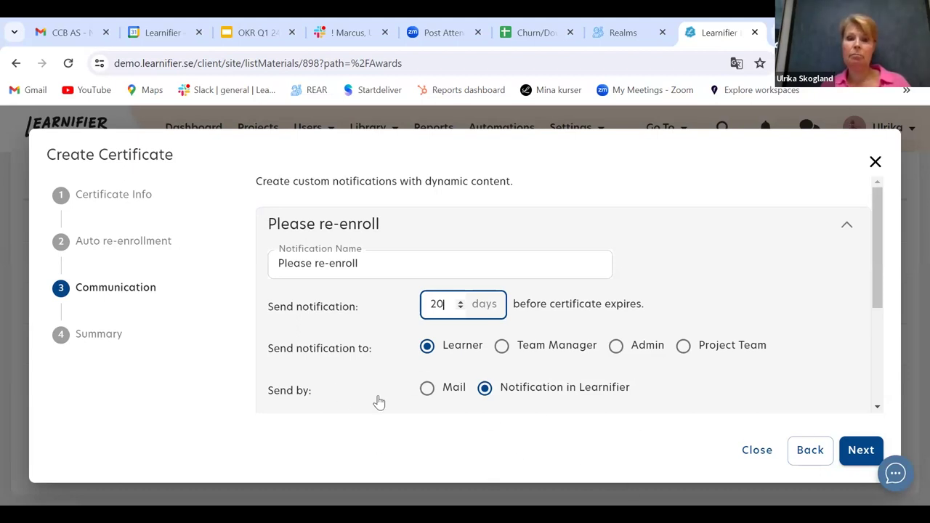
click(427, 389)
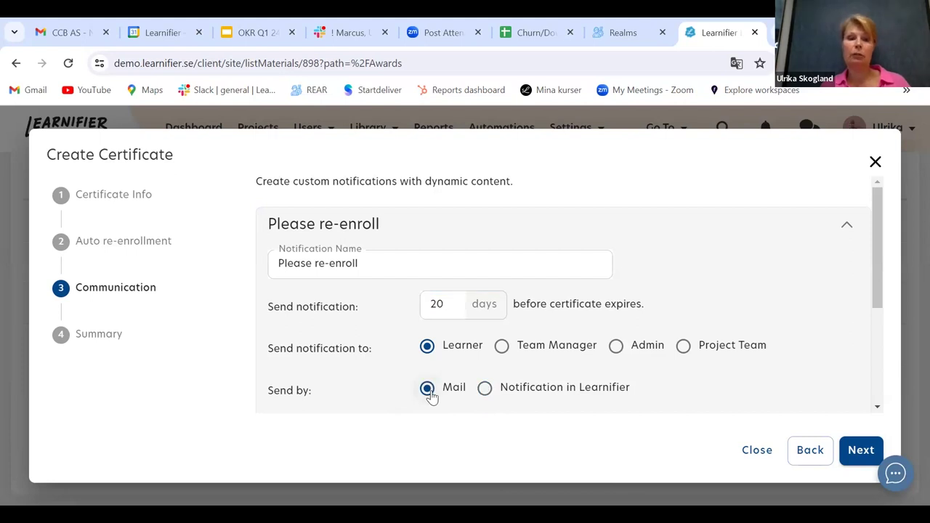
click(861, 450)
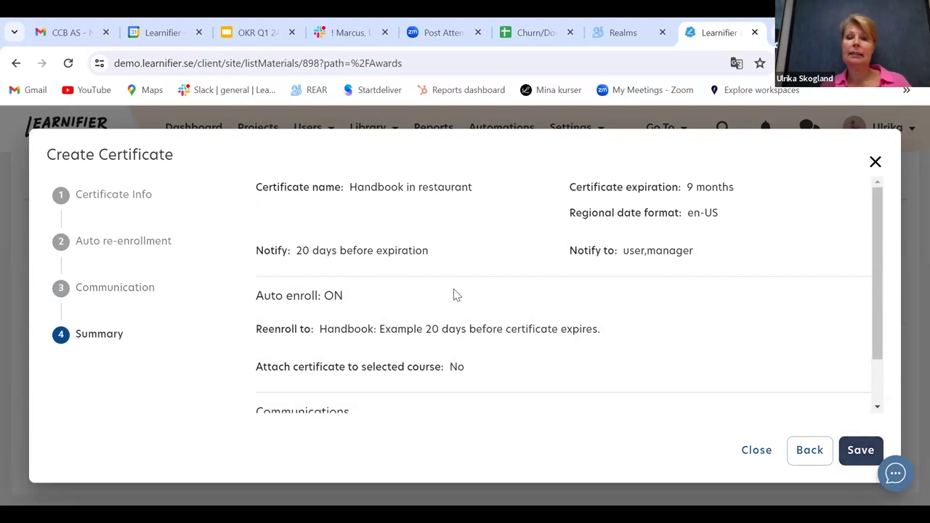
click(865, 452)
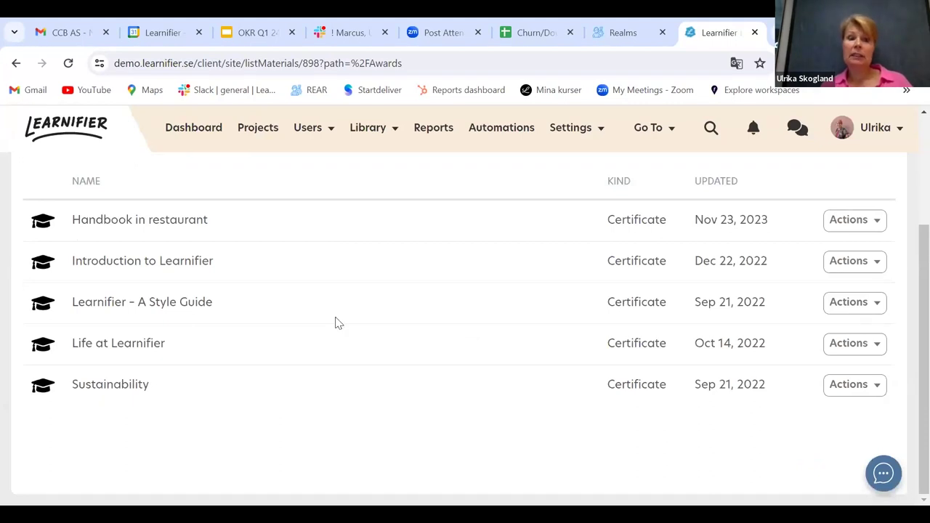
Attach the Handbook in restaurant certificate from the Awards folder to the Handbook: Example project.
click(267, 133)
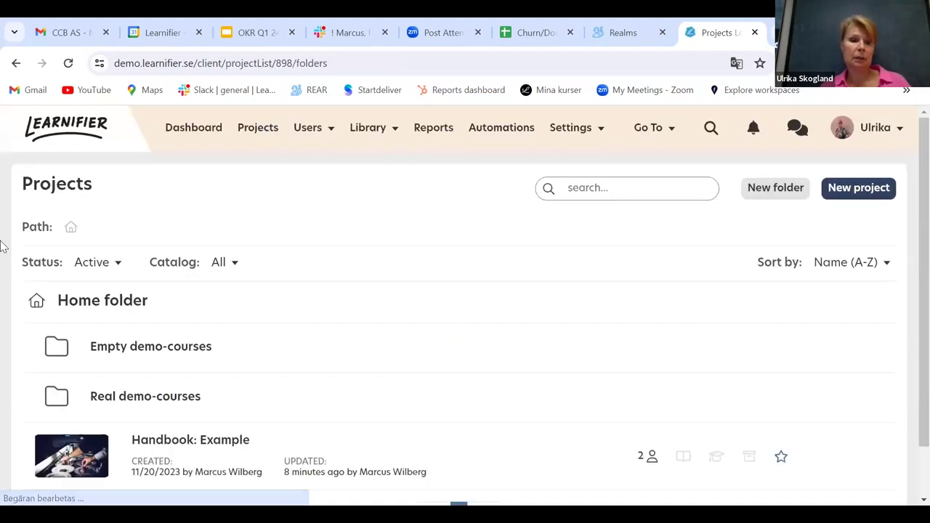
click(211, 441)
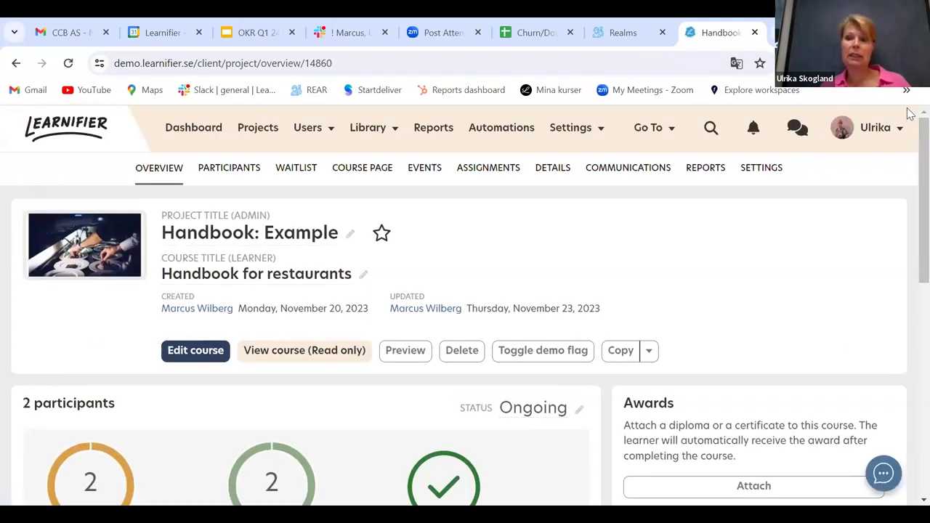
click(754, 485)
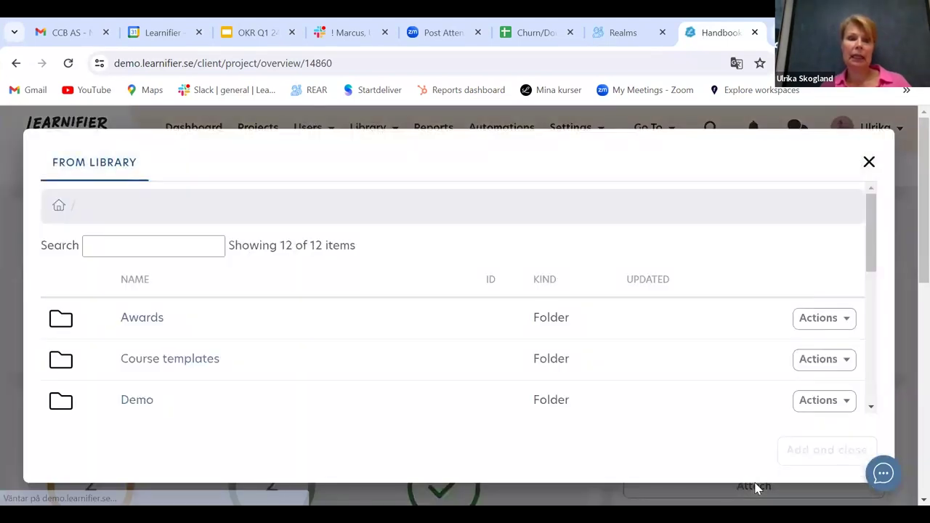
click(148, 320)
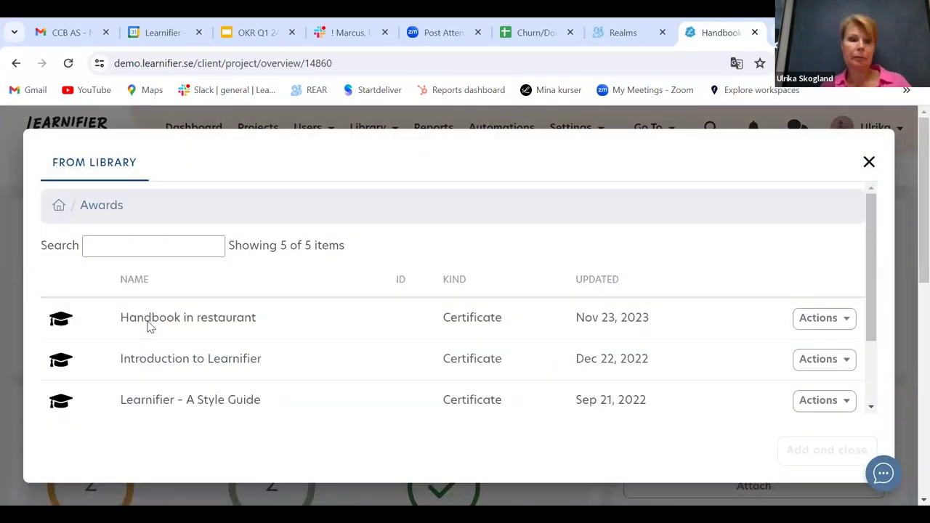
click(203, 320)
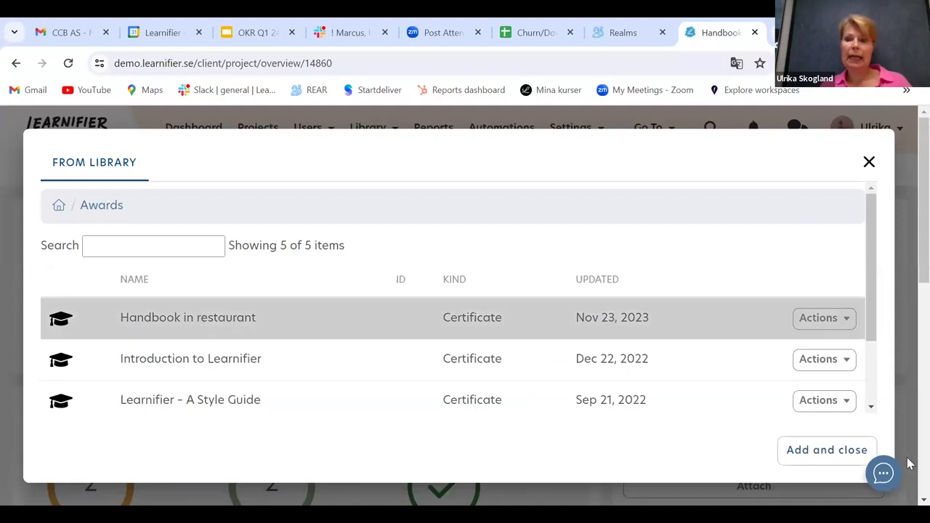
click(833, 454)
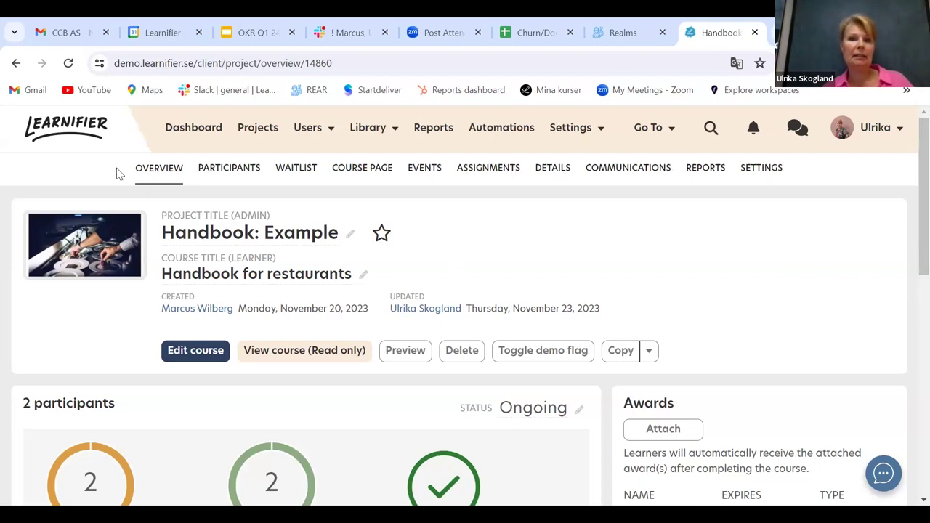
Review the project's participant list and the bulk actions offered when all participants are selected, and clear the selection.
click(230, 171)
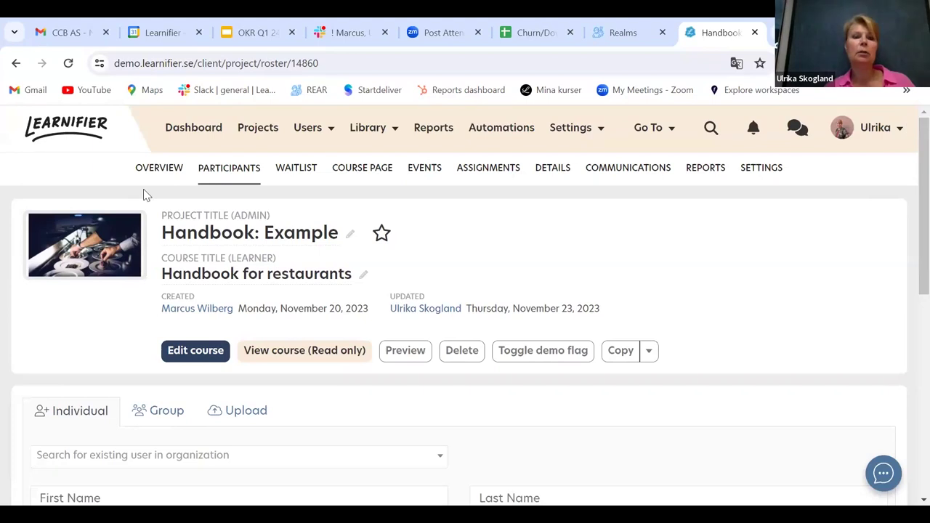
drag(910, 171, 907, 357)
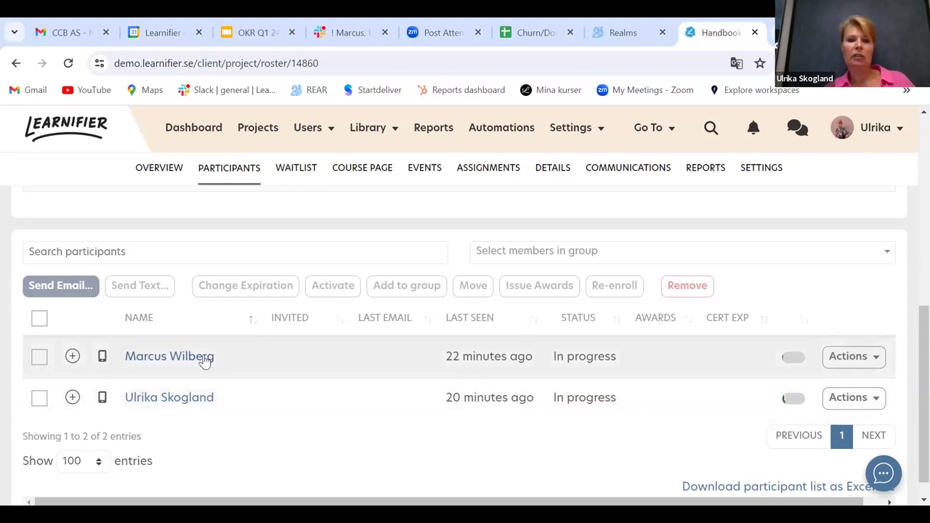
mouse_move(482, 357)
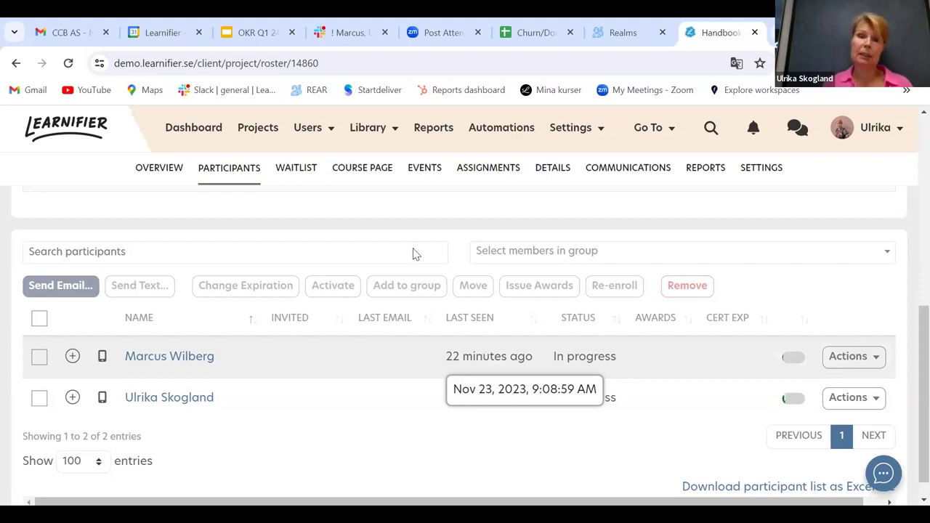
click(40, 320)
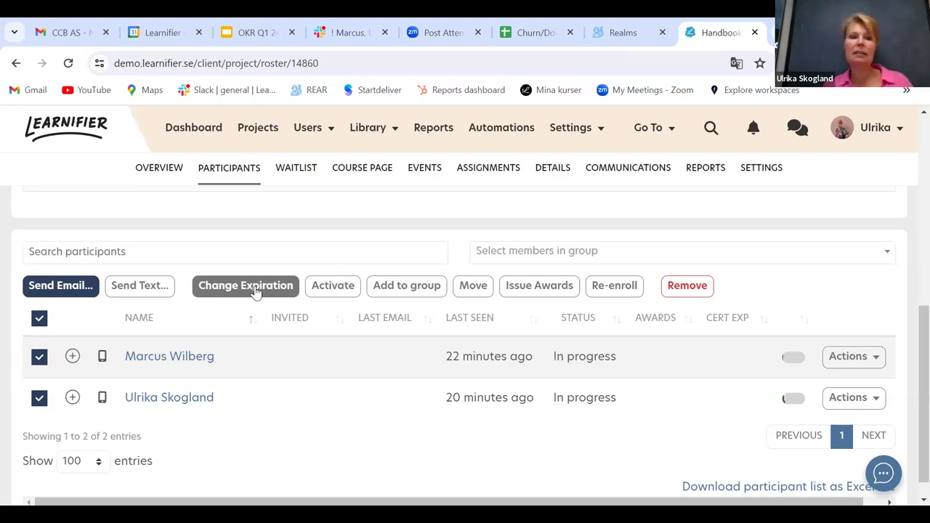
click(39, 320)
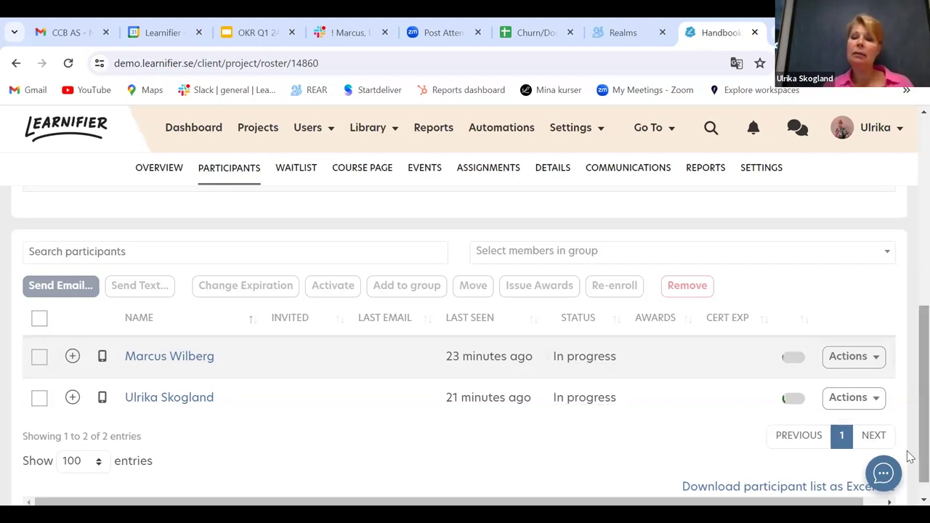
scroll(910, 415, up, 3)
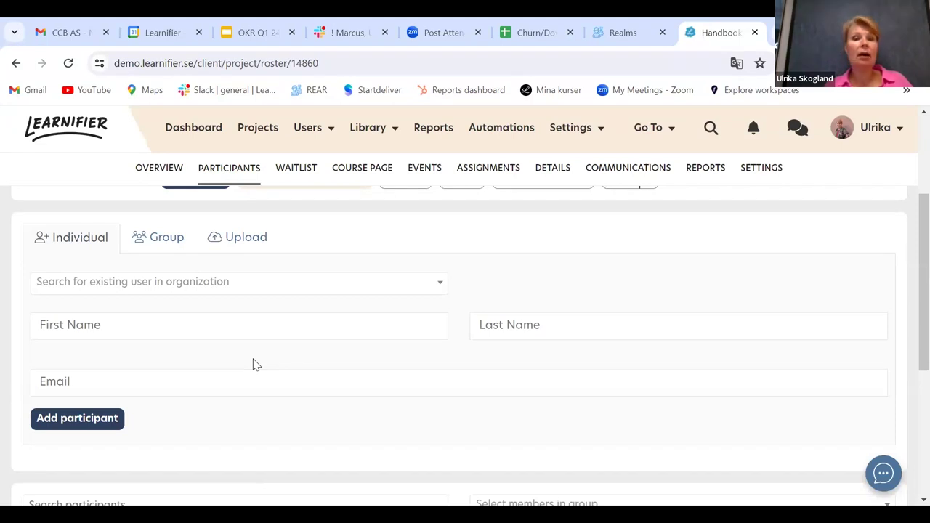
Review the scheduled messages in the project's communications, and return to the Handbook: Example overview through the projects list.
click(658, 169)
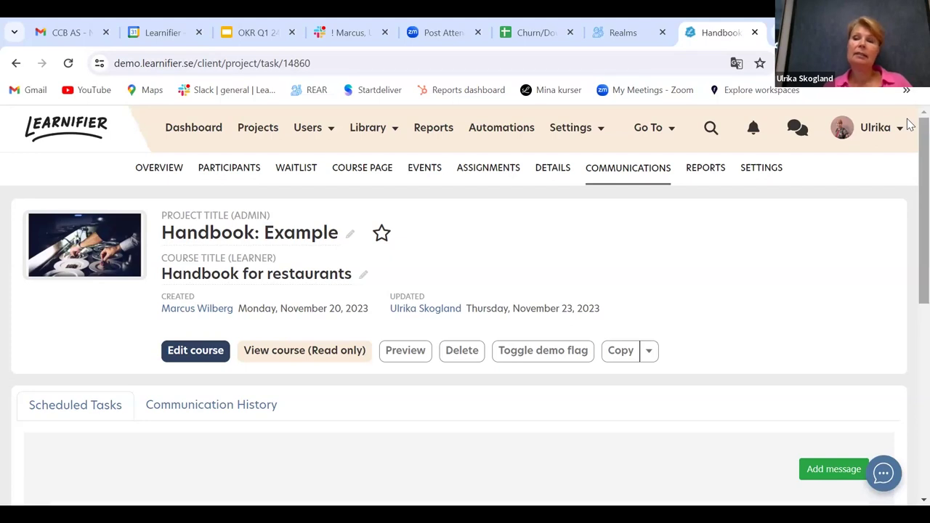
scroll(909, 162, down, 1)
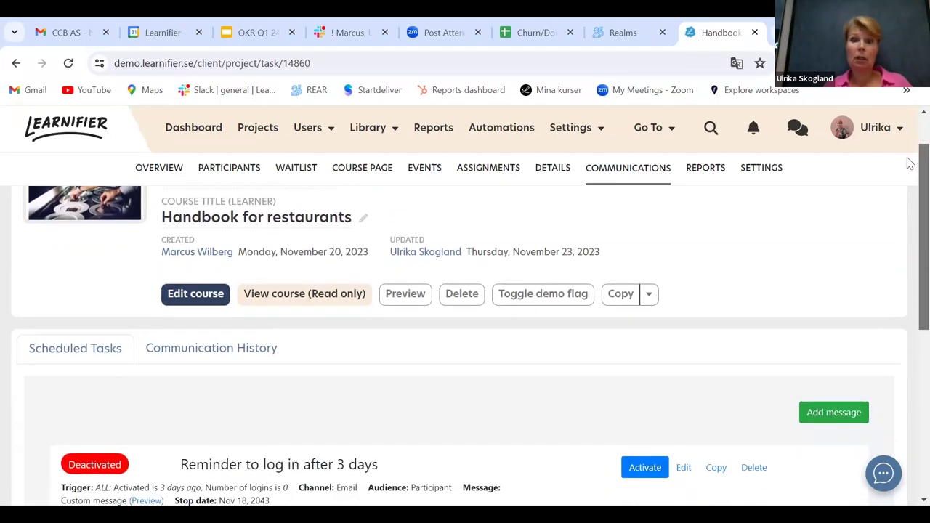
scroll(909, 163, down, 1)
scroll(909, 174, down, 1)
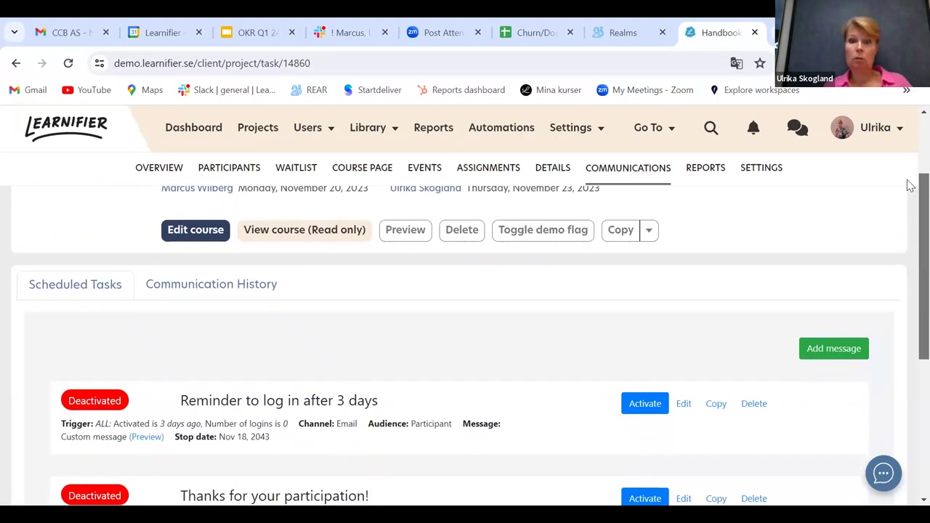
scroll(910, 186, down, 2)
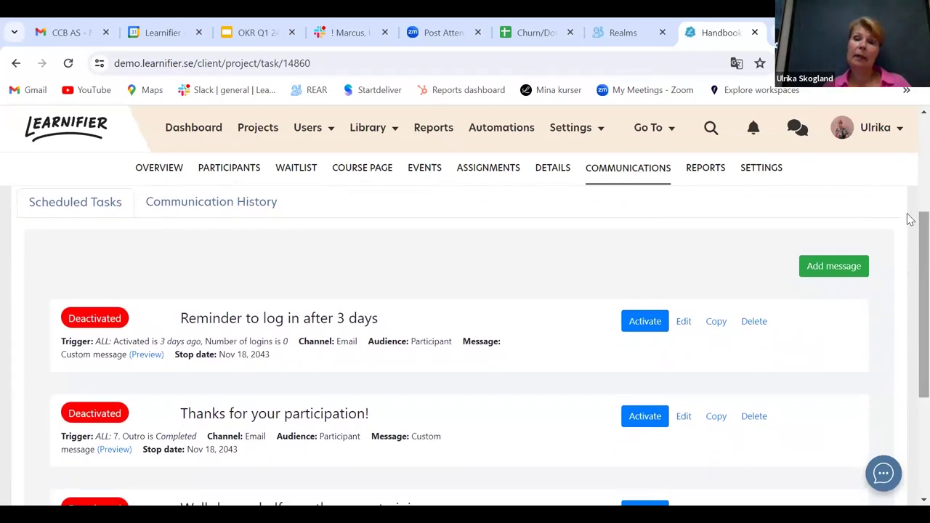
scroll(910, 240, down, 1)
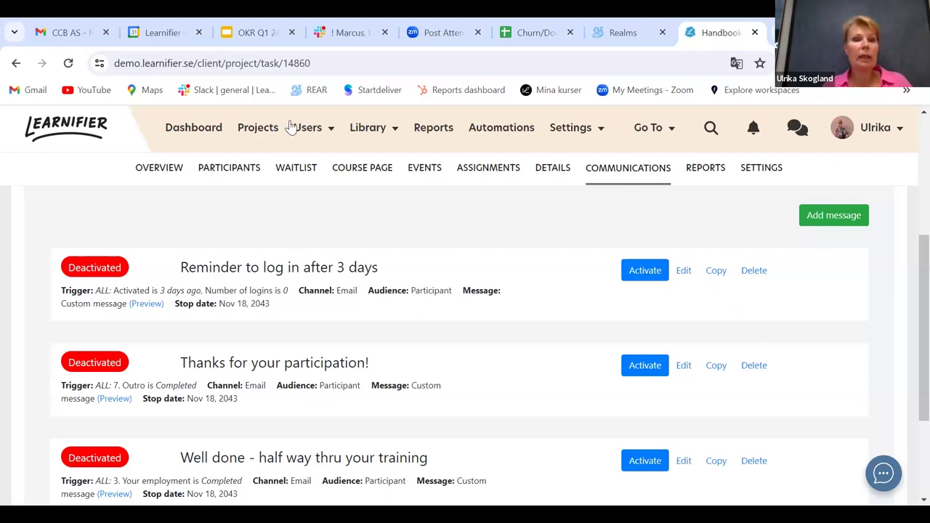
click(256, 129)
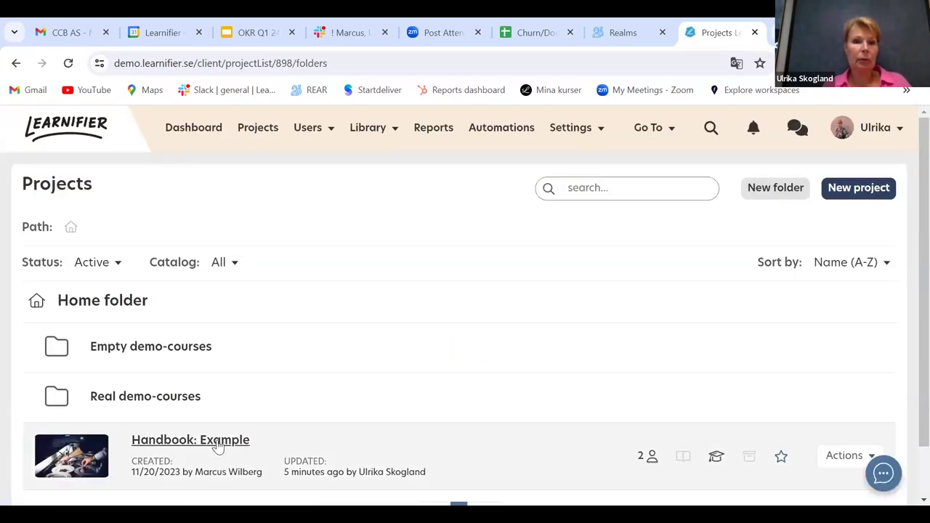
click(218, 441)
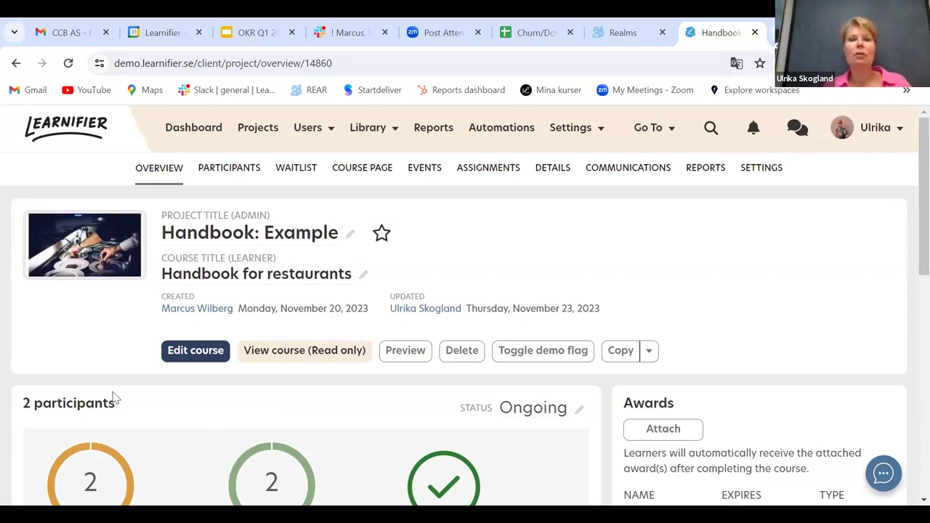
Check the generic Swedish and the first customized English course invitation templates in the library's email templates.
click(381, 131)
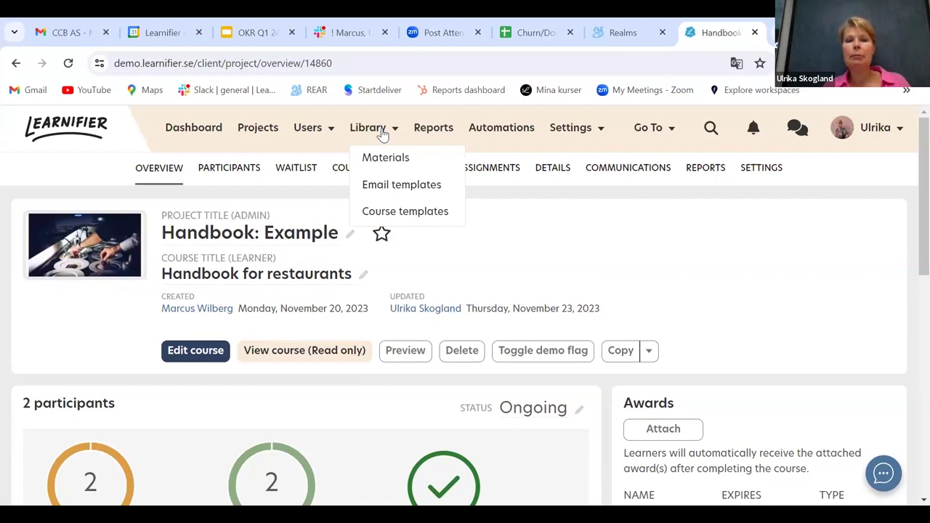
click(420, 184)
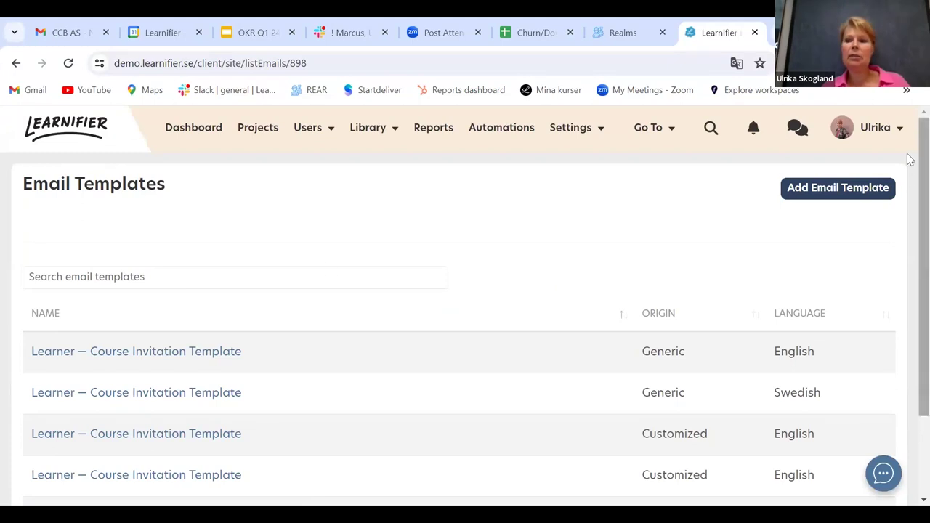
scroll(908, 183, down, 2)
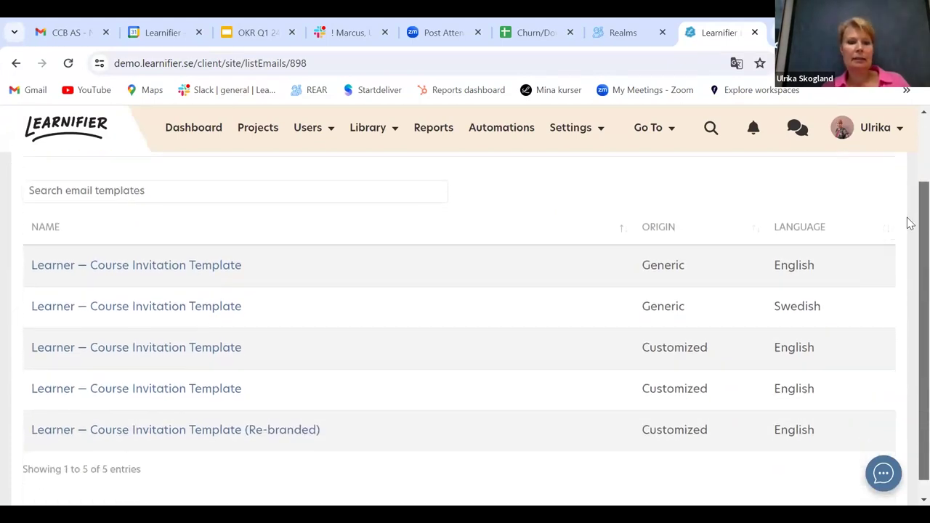
click(177, 310)
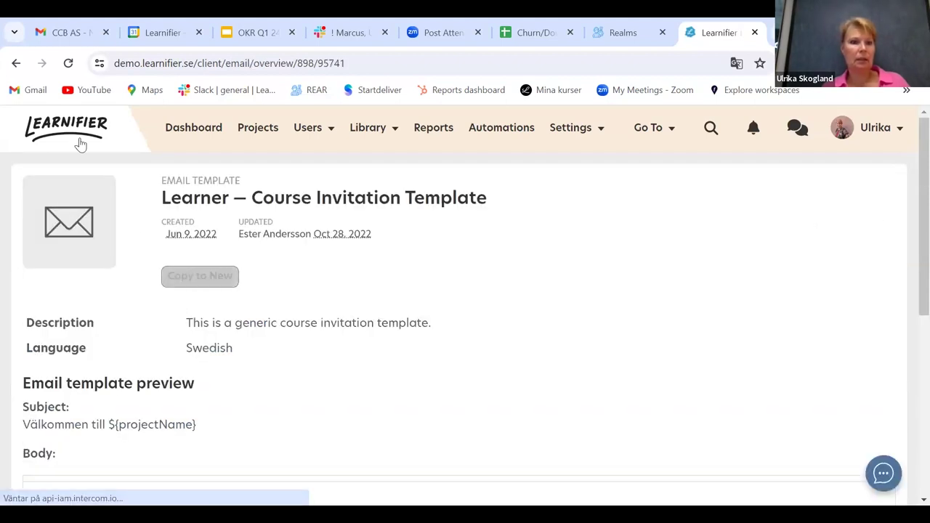
click(16, 64)
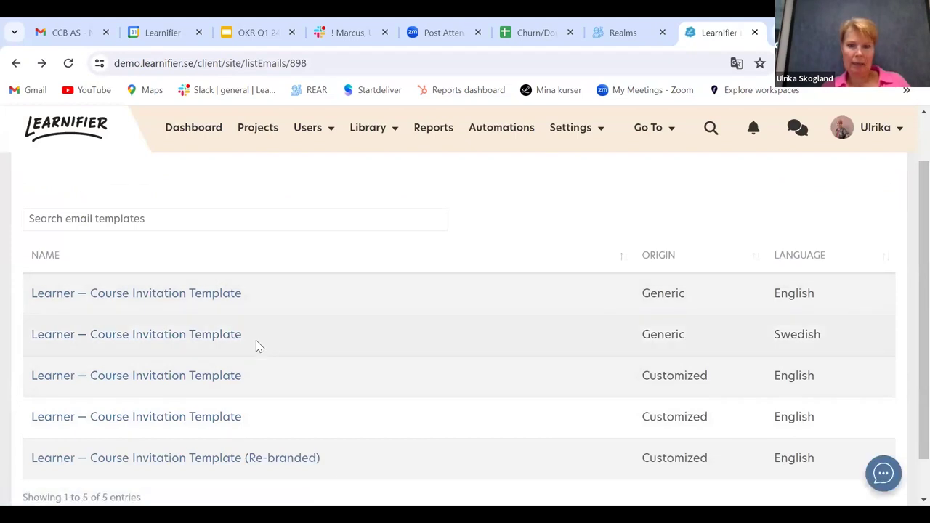
click(191, 382)
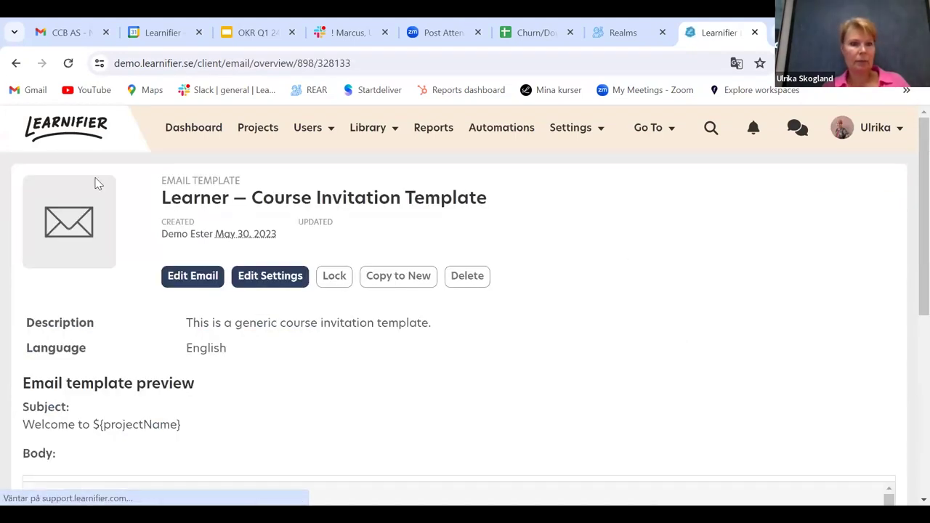
click(16, 64)
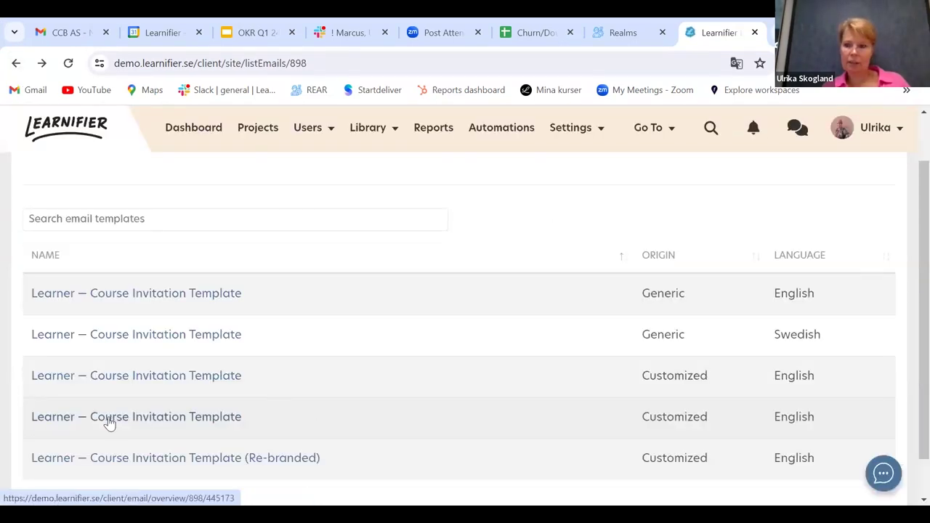
Examine the email preview of the second customized English course invitation template.
click(109, 425)
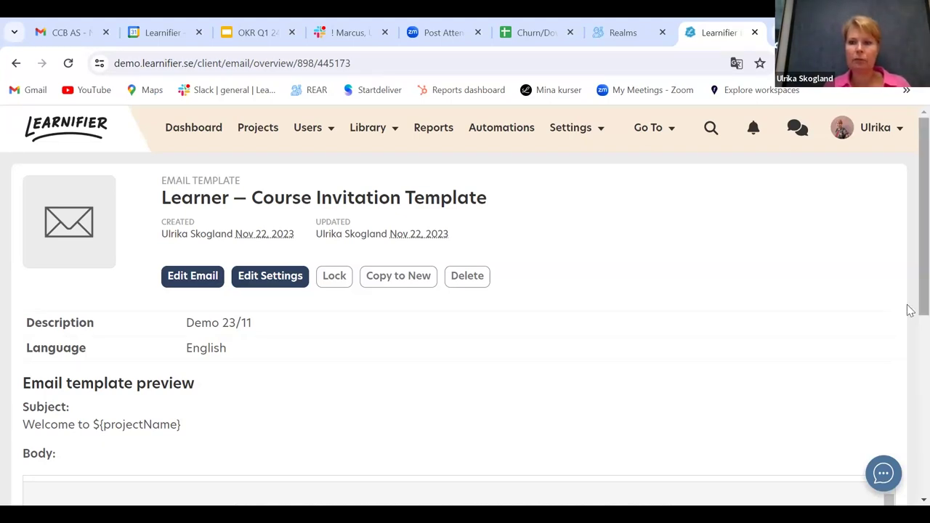
drag(908, 140, 910, 201)
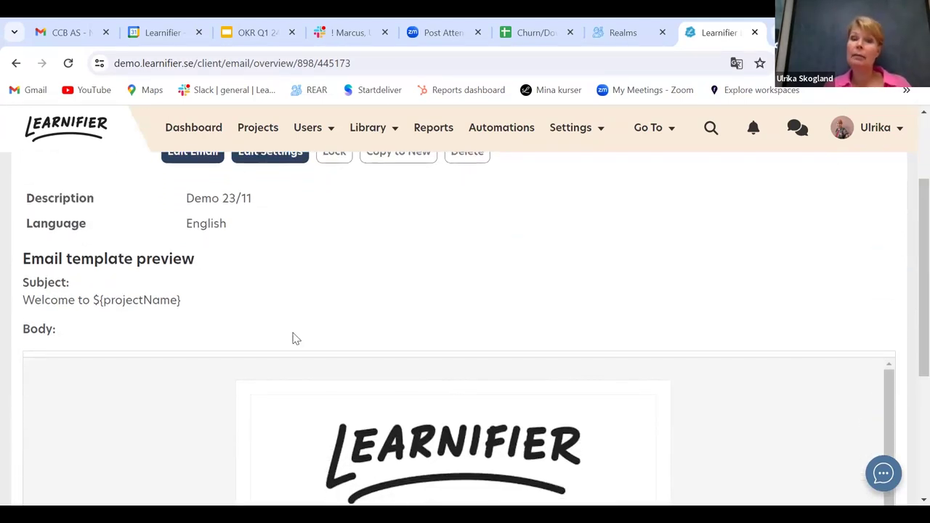
drag(910, 200, 908, 251)
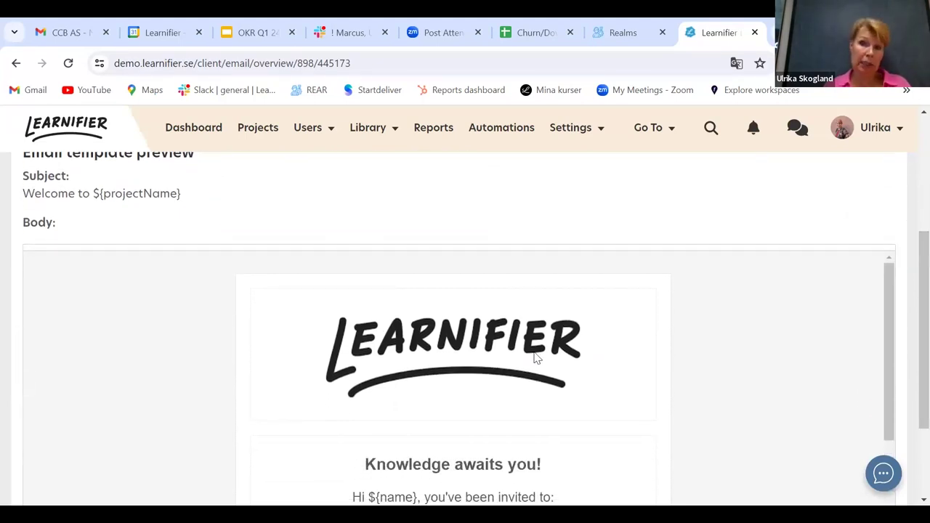
drag(908, 274, 908, 385)
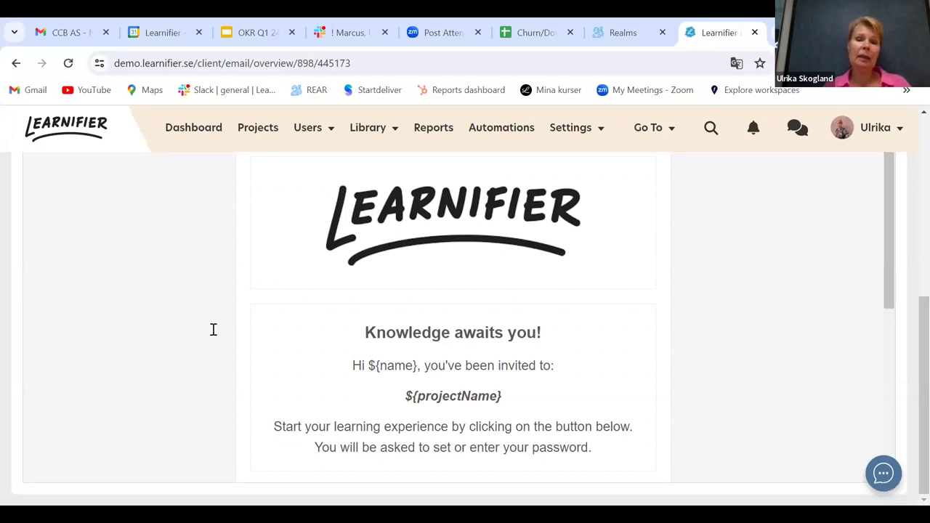
Open the Handbook: Example project's course for editing and show its activities.
click(270, 135)
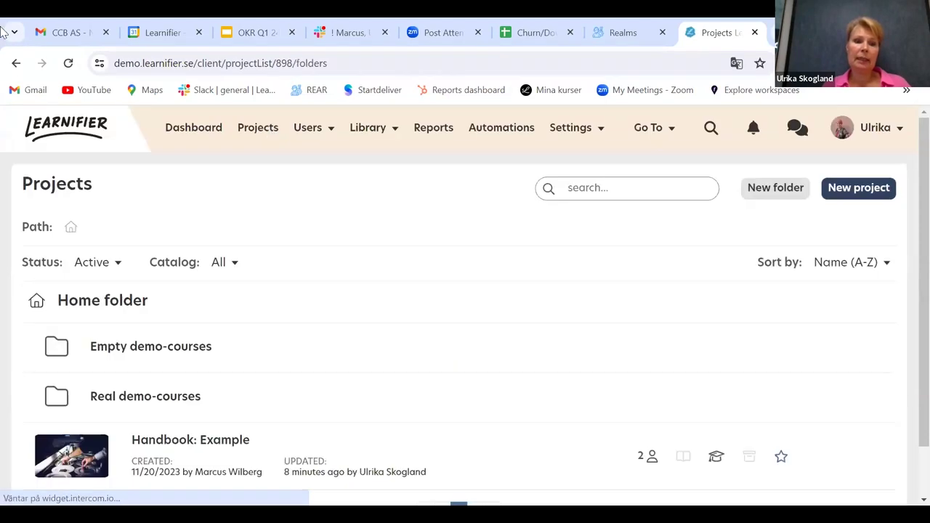
click(202, 441)
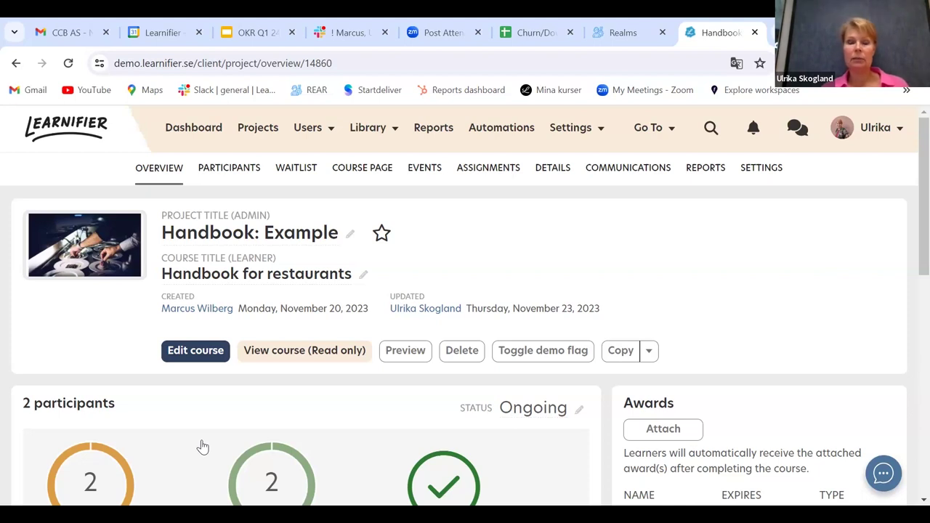
click(199, 351)
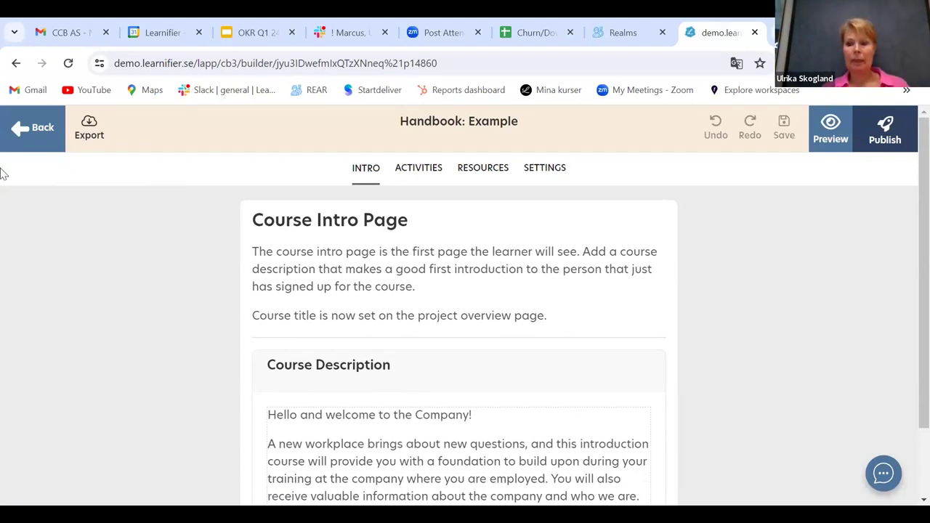
click(417, 171)
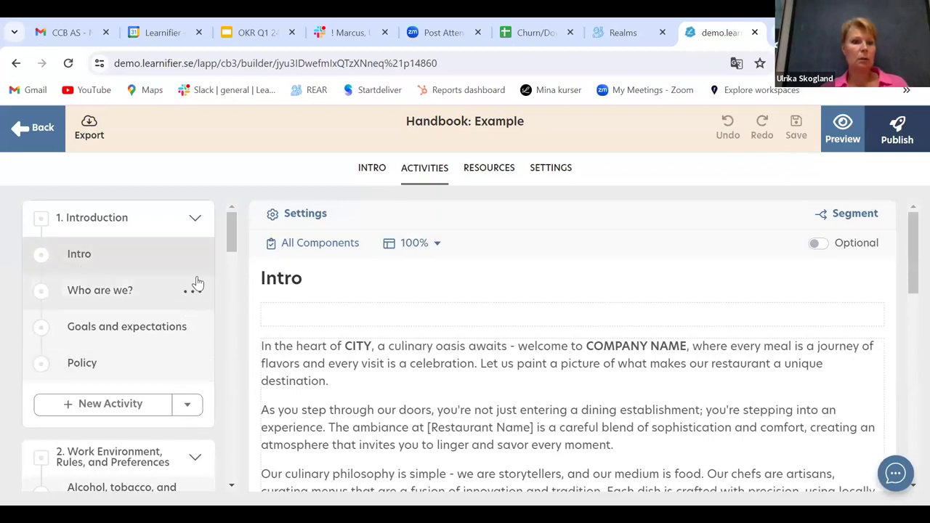
Import the reusable activity Intro from the Shared Library into the 1. Introduction section.
click(194, 409)
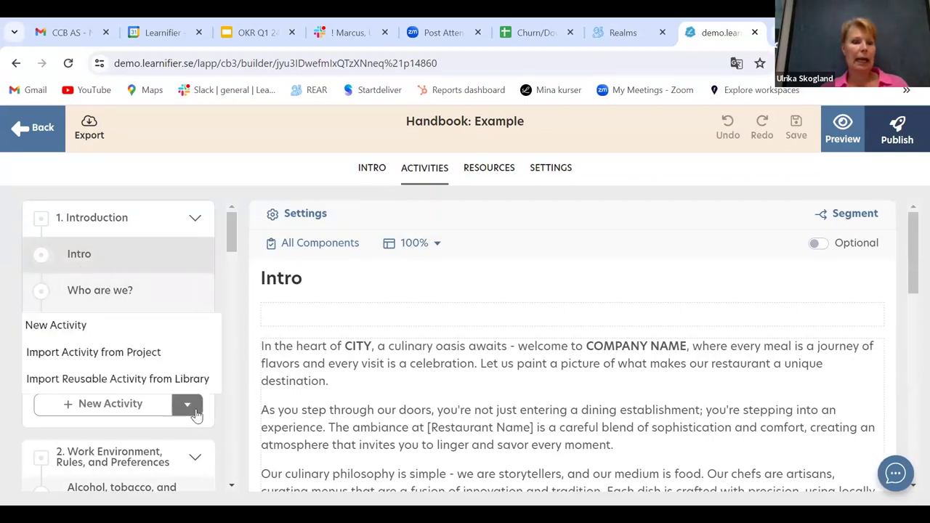
click(76, 382)
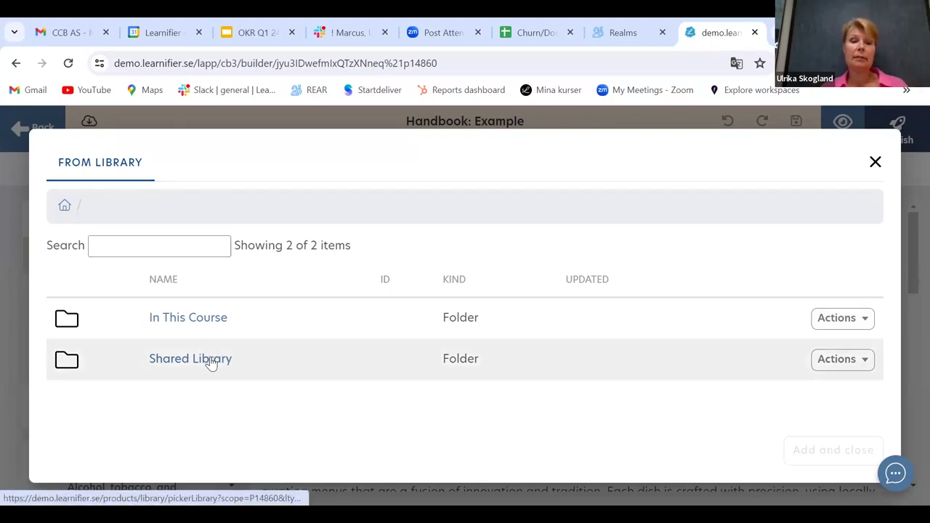
click(190, 359)
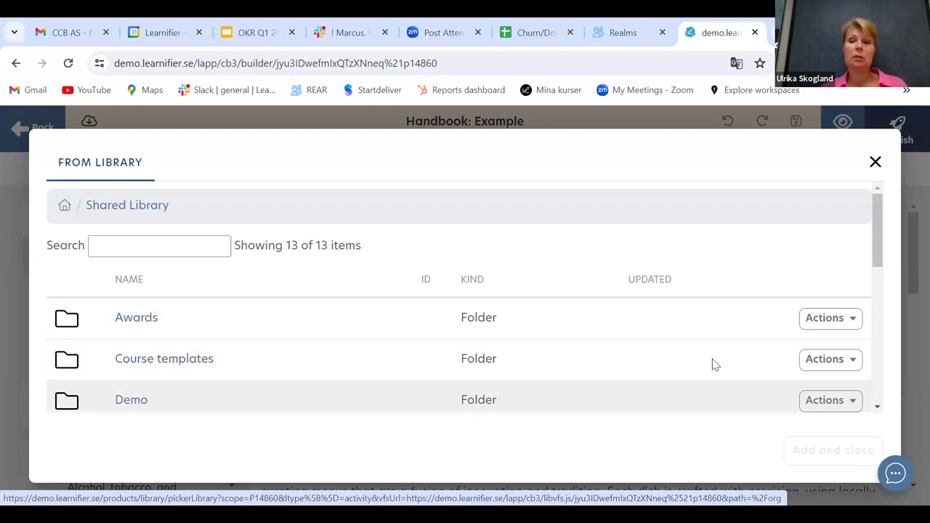
drag(875, 201, 909, 367)
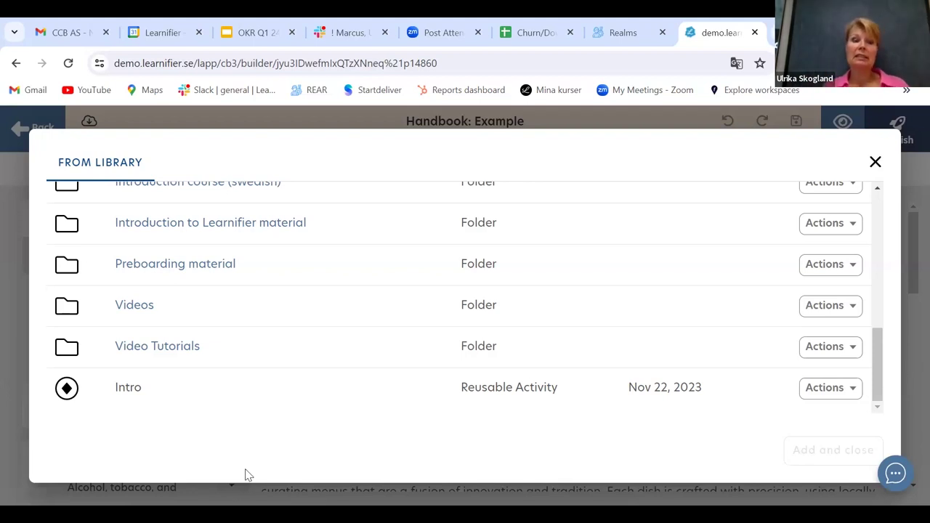
double_click(125, 387)
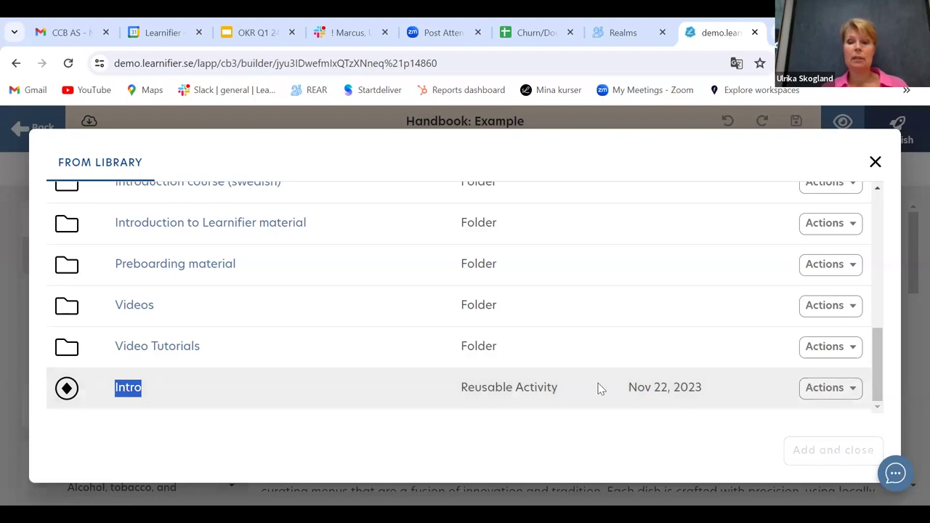
click(389, 393)
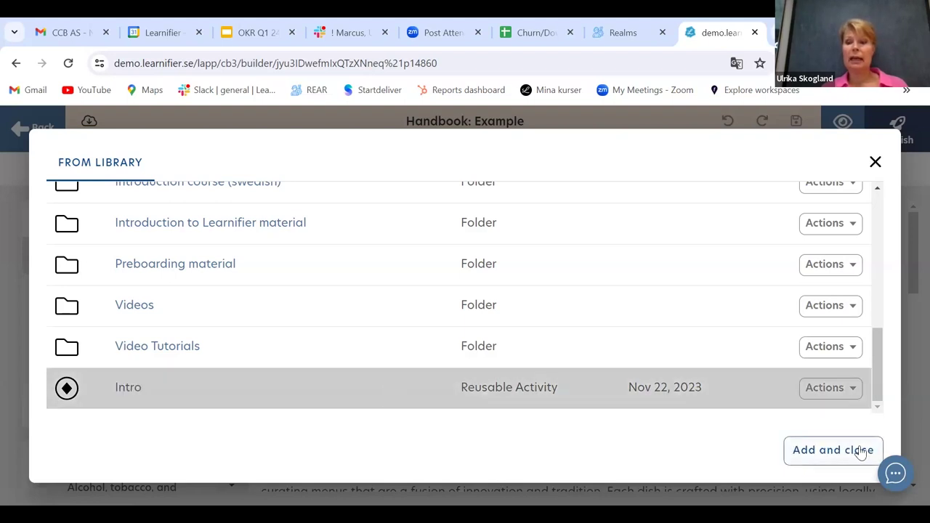
click(861, 452)
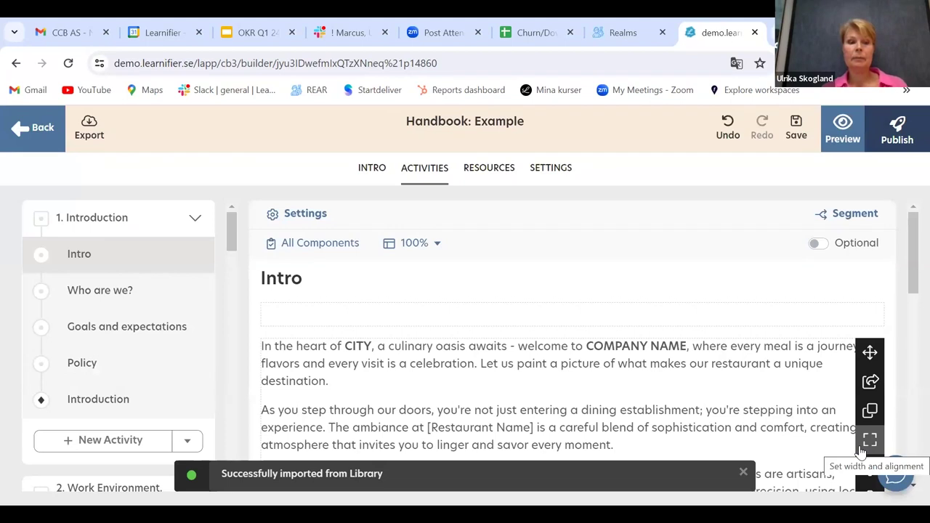
Move the imported Introduction activity to the start of the 1. Introduction section and publish the course.
click(42, 400)
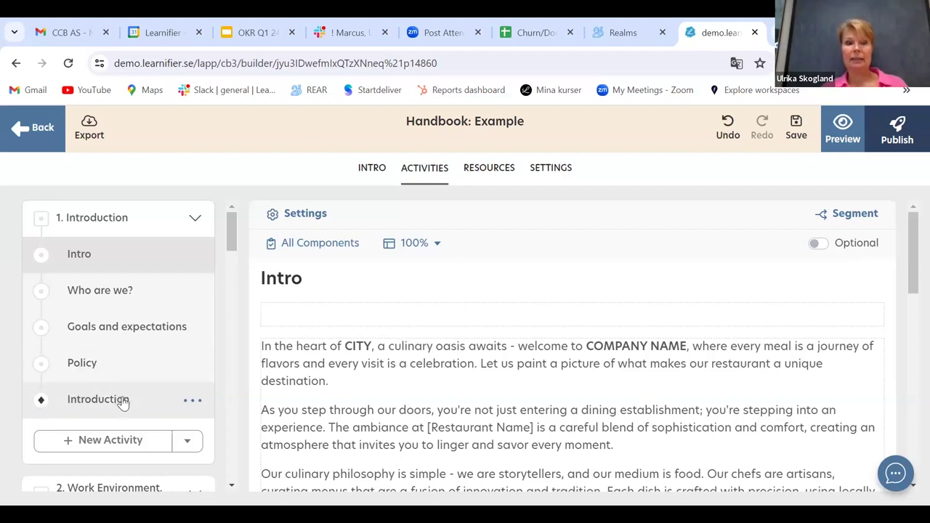
click(124, 404)
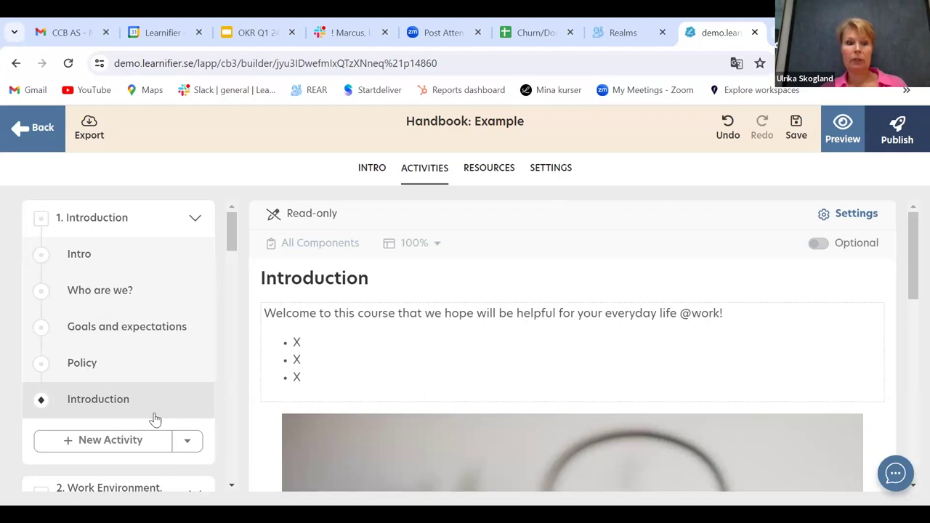
drag(115, 404, 120, 256)
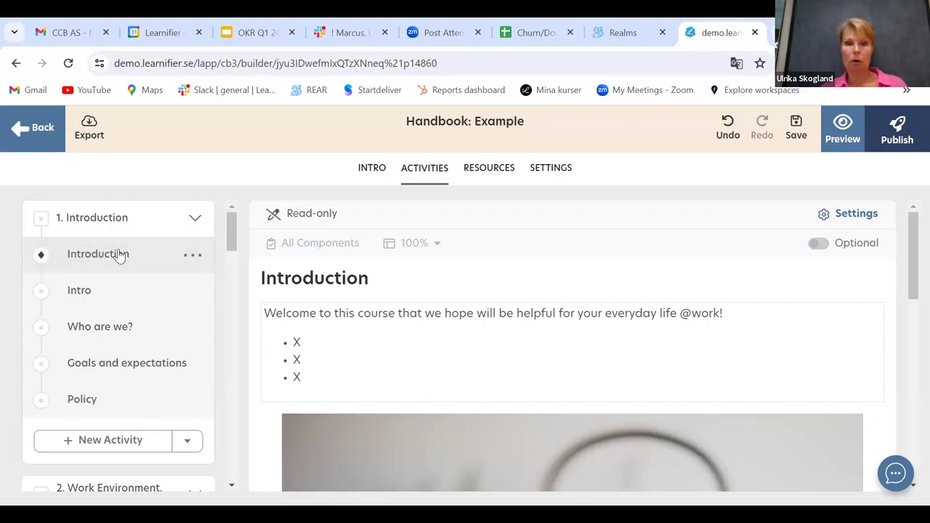
click(912, 140)
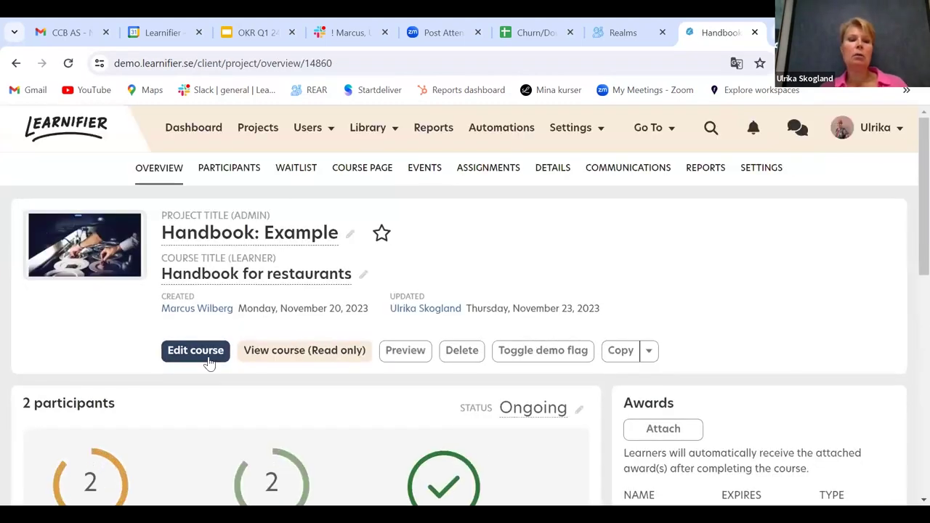
Reopen the course for editing and show the end of its activity list, at the 7. Outro module.
click(185, 354)
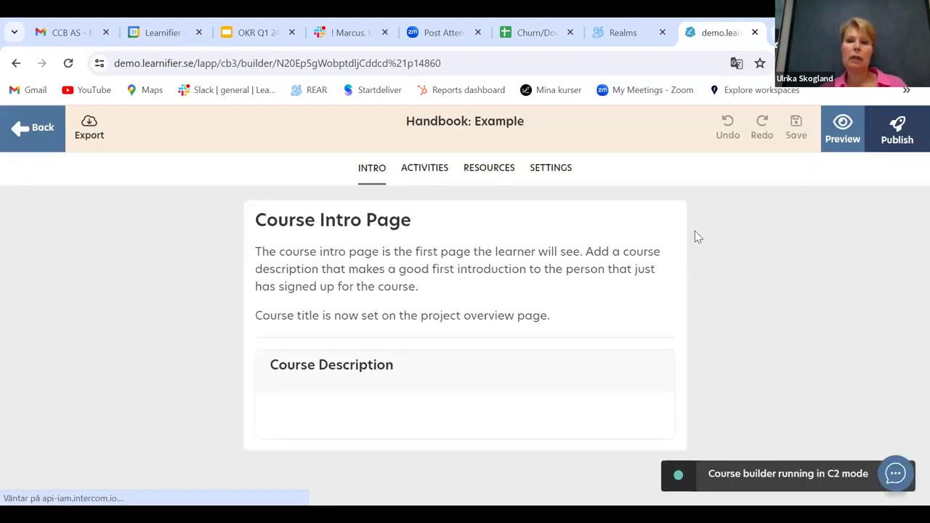
click(434, 170)
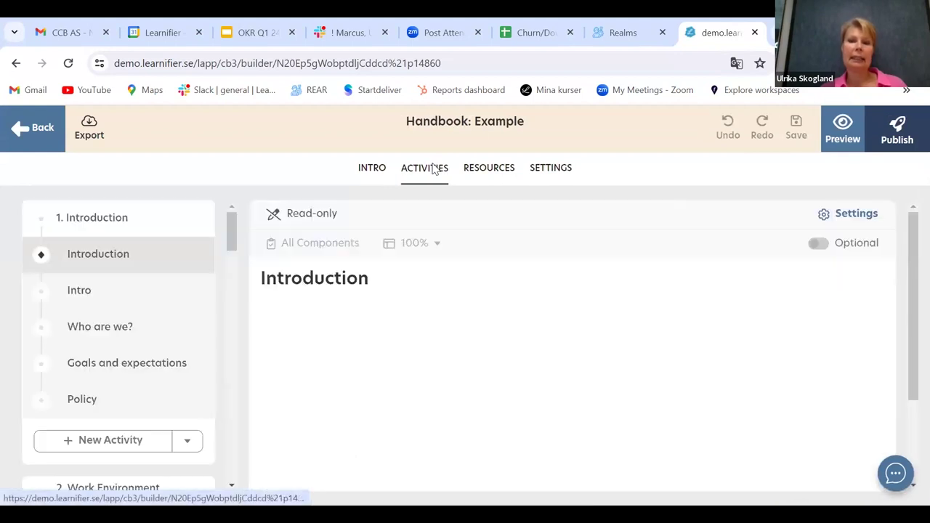
drag(229, 230, 248, 482)
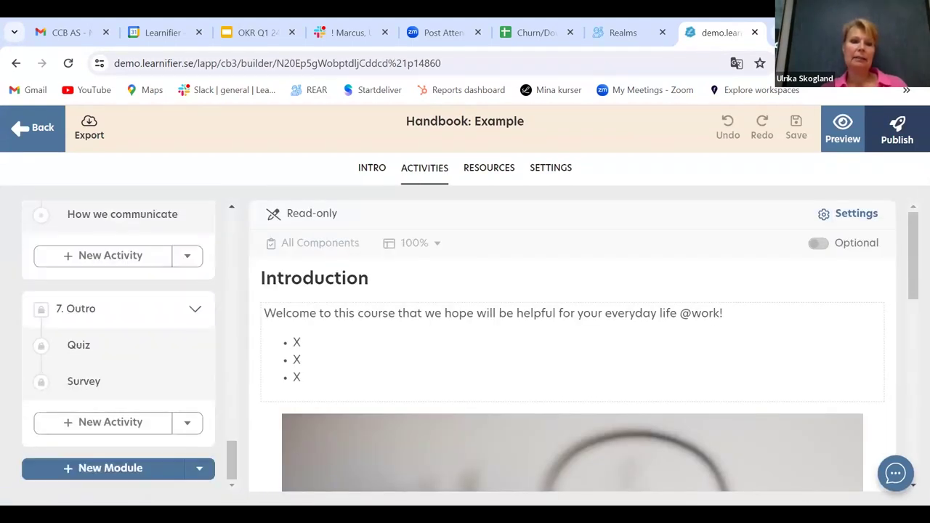
click(190, 427)
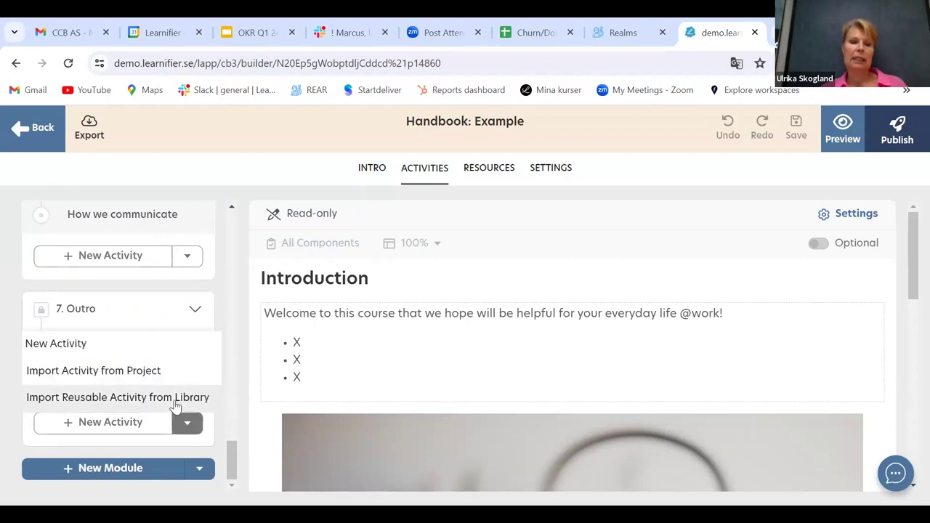
click(173, 396)
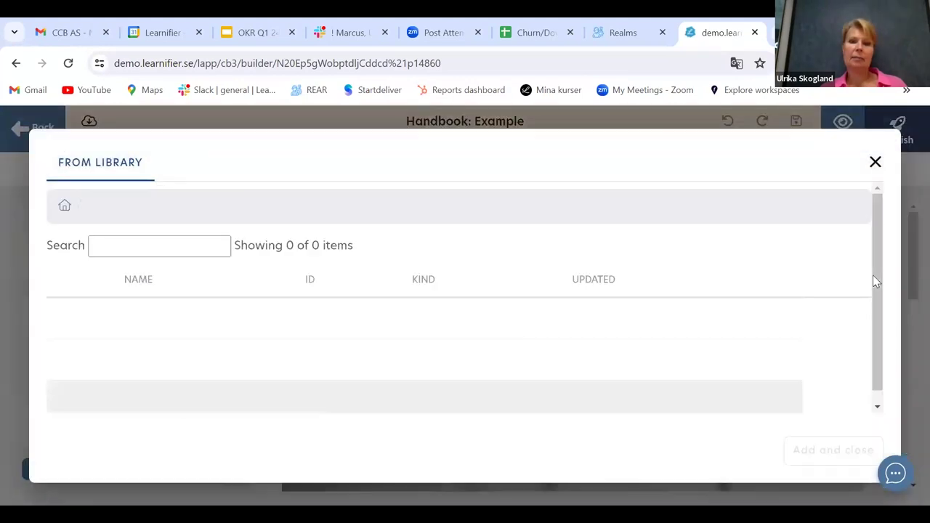
click(876, 162)
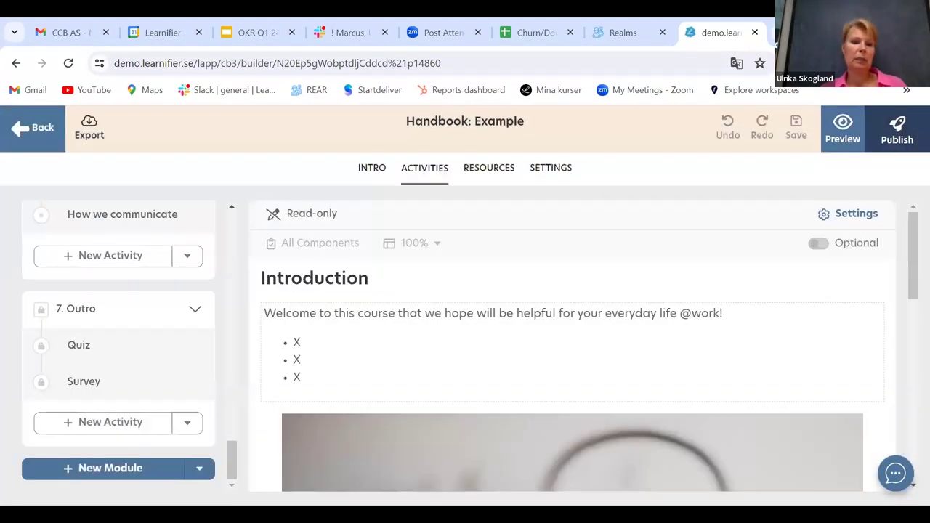
Import the reusable module Outro from the Shared Library at the end of the course.
click(197, 471)
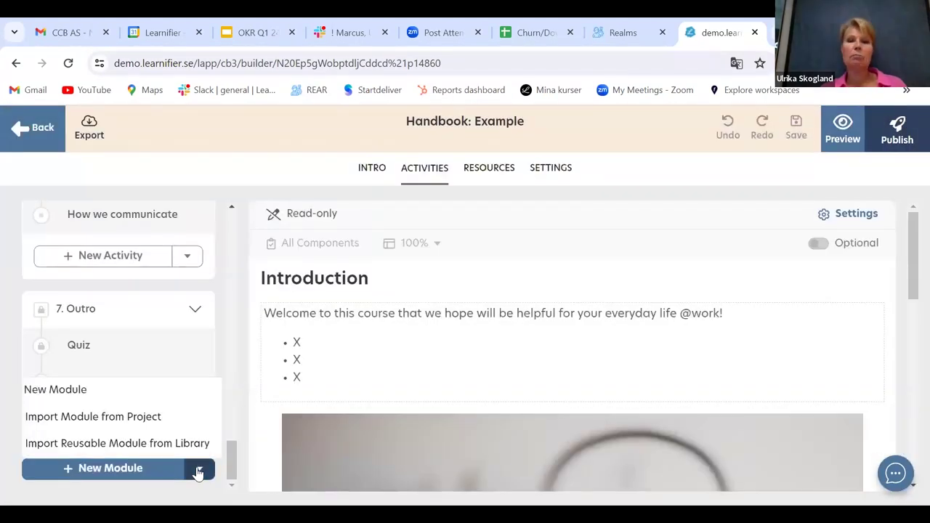
click(115, 444)
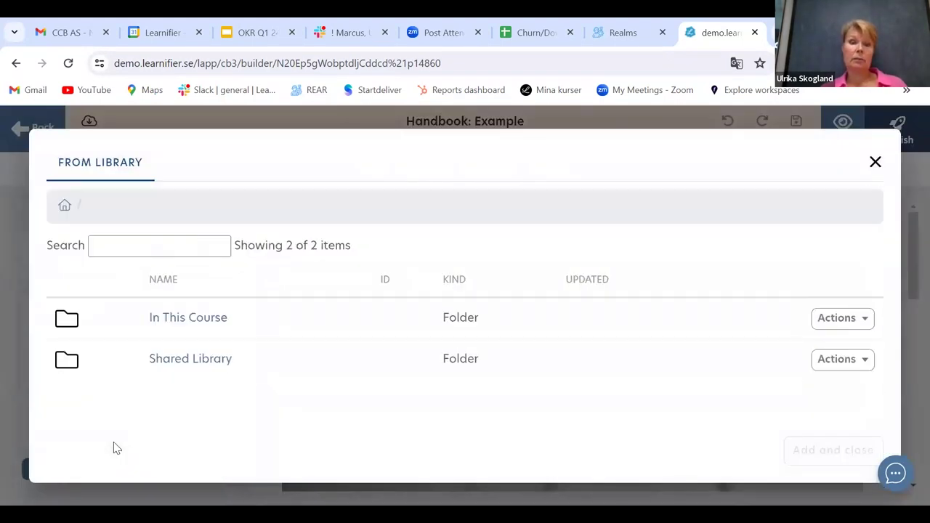
click(212, 371)
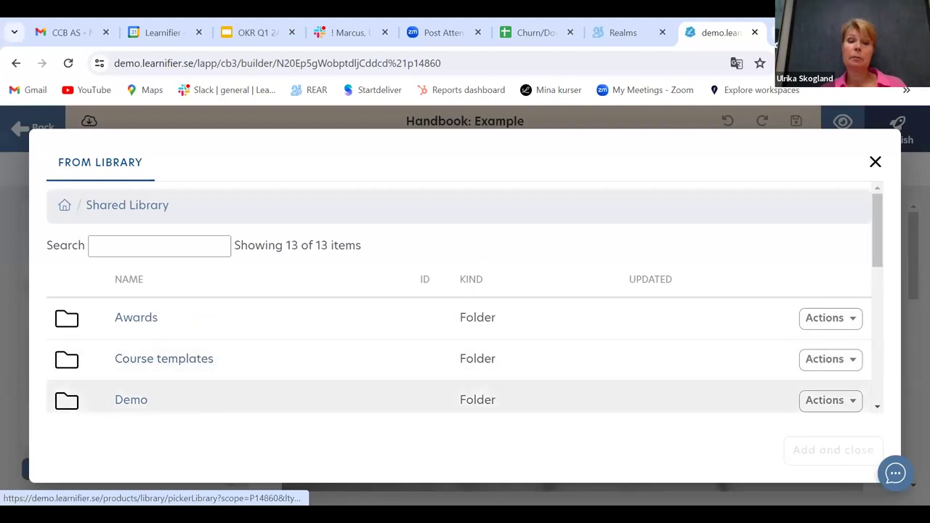
drag(876, 205, 892, 405)
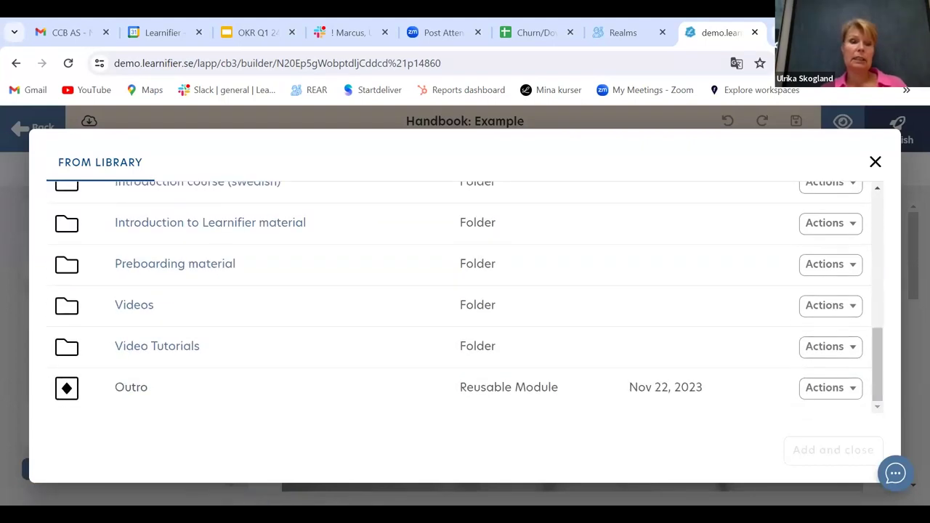
click(186, 392)
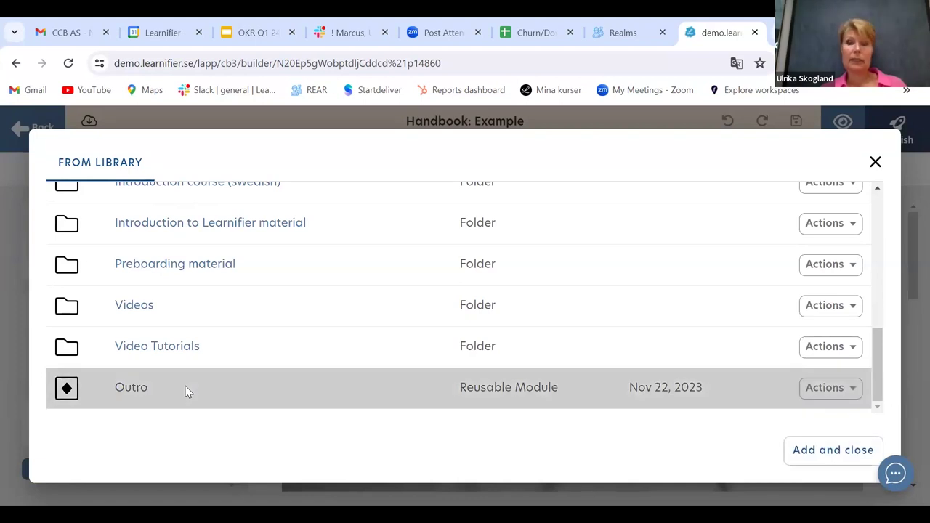
click(819, 451)
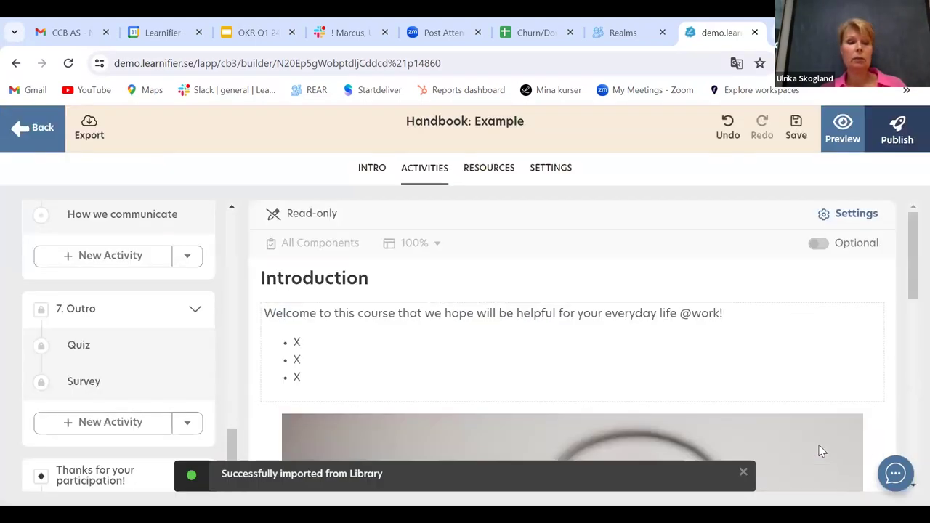
Examine the Outro and survey activity in the imported Thanks for your participation! module.
drag(909, 256, 911, 436)
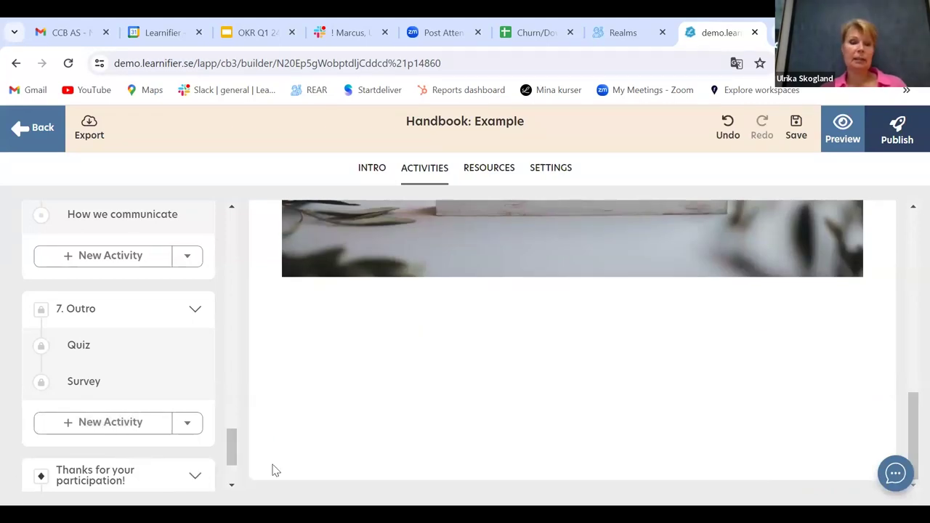
scroll(235, 473, down, 2)
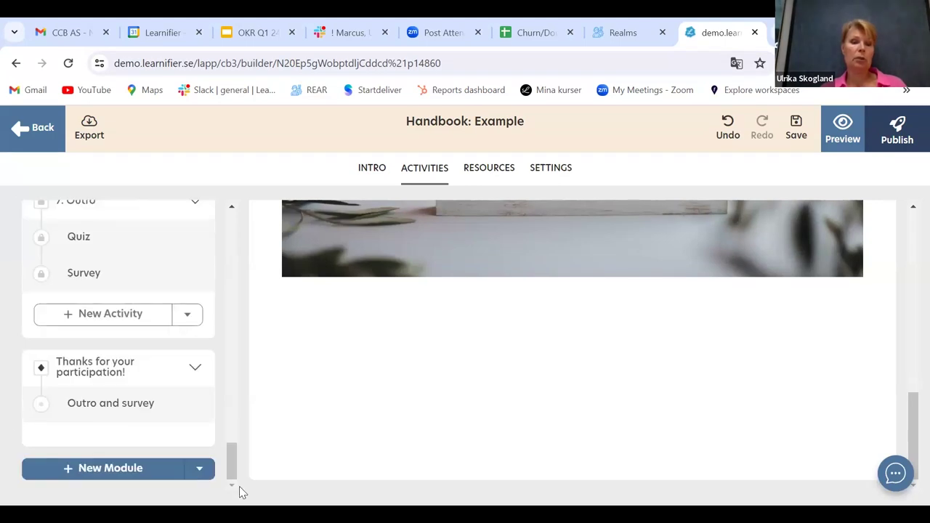
click(118, 415)
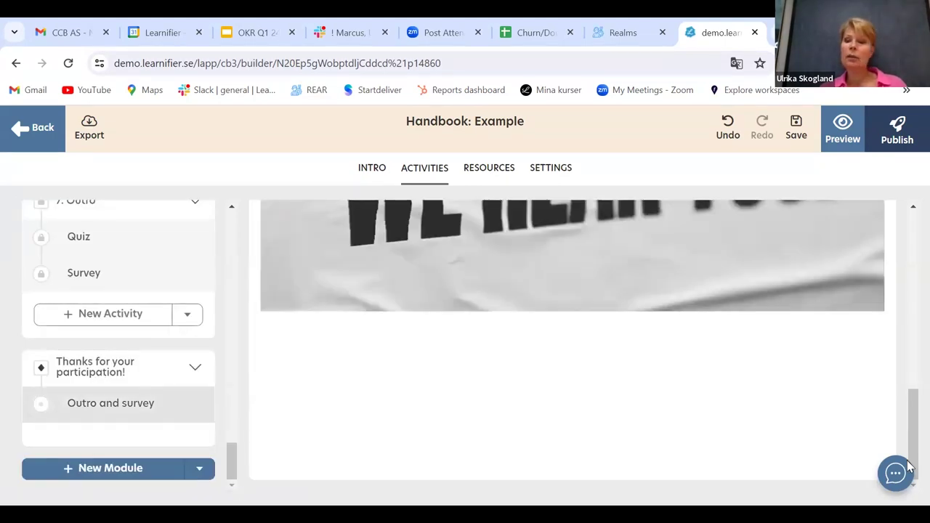
drag(910, 375, 908, 232)
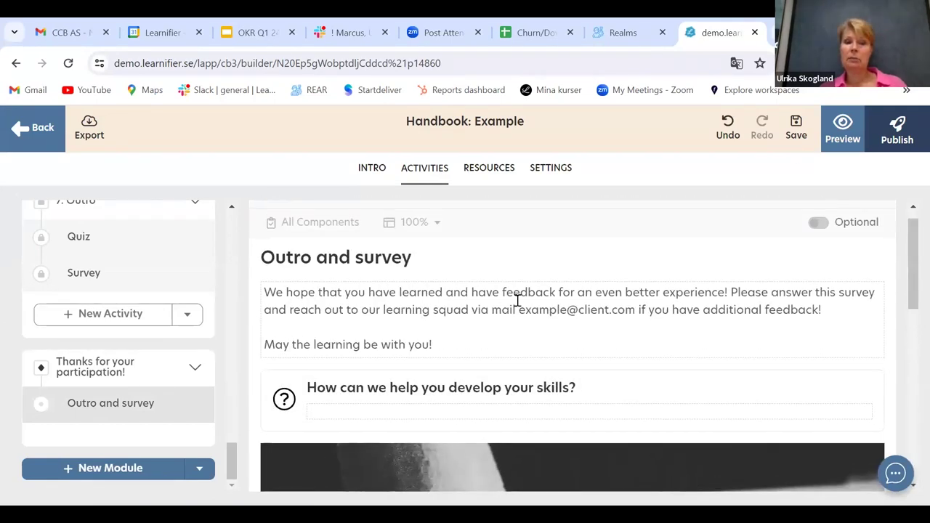